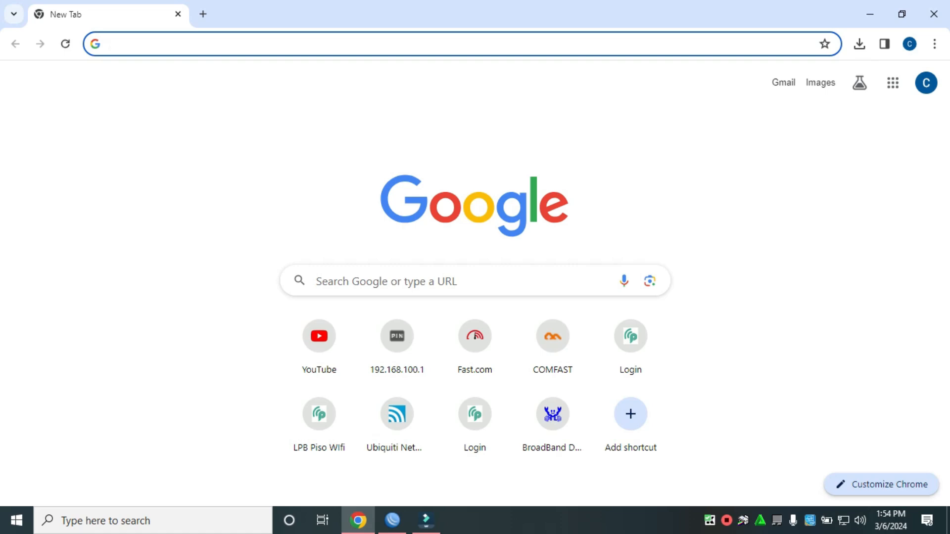
Open 192.168.1.1 in Chrome to check access to the modem's login page.
key("alt+Tab")
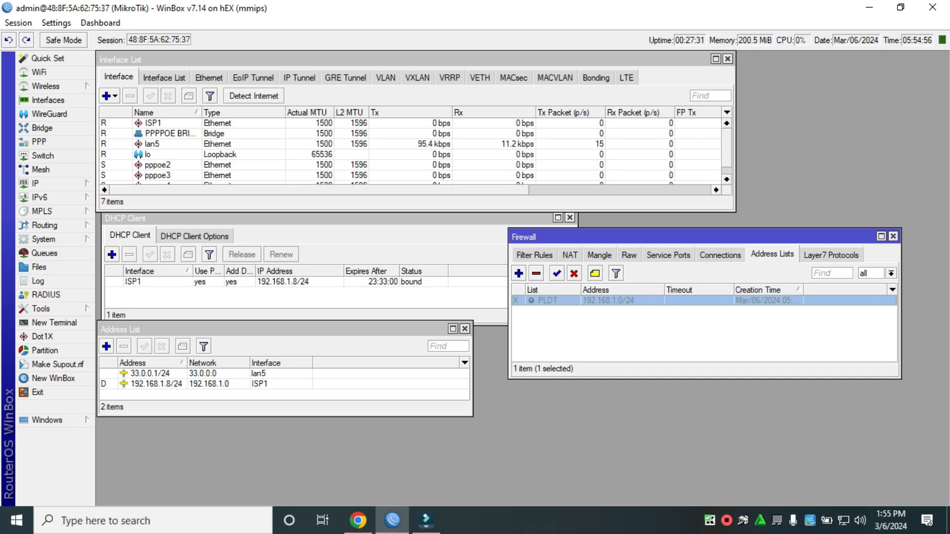
left_click(358, 521)
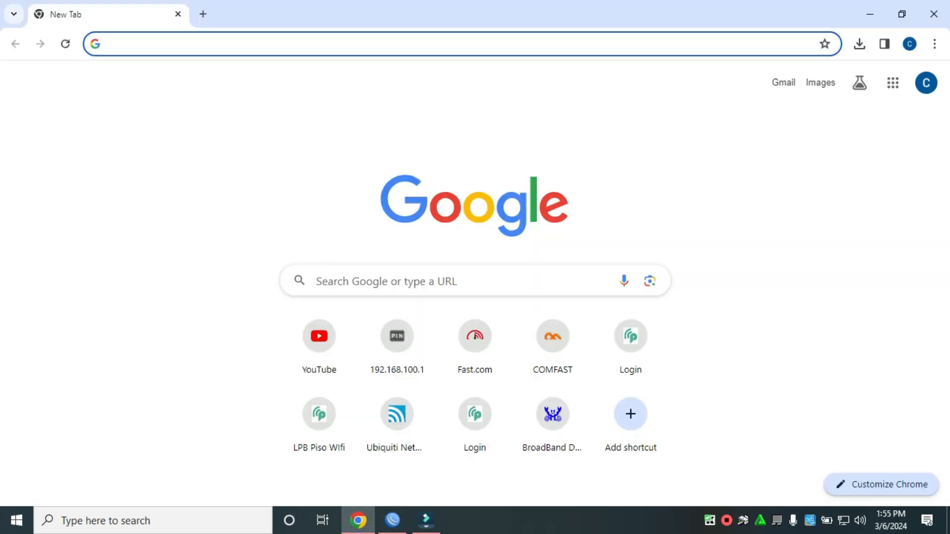
type("19")
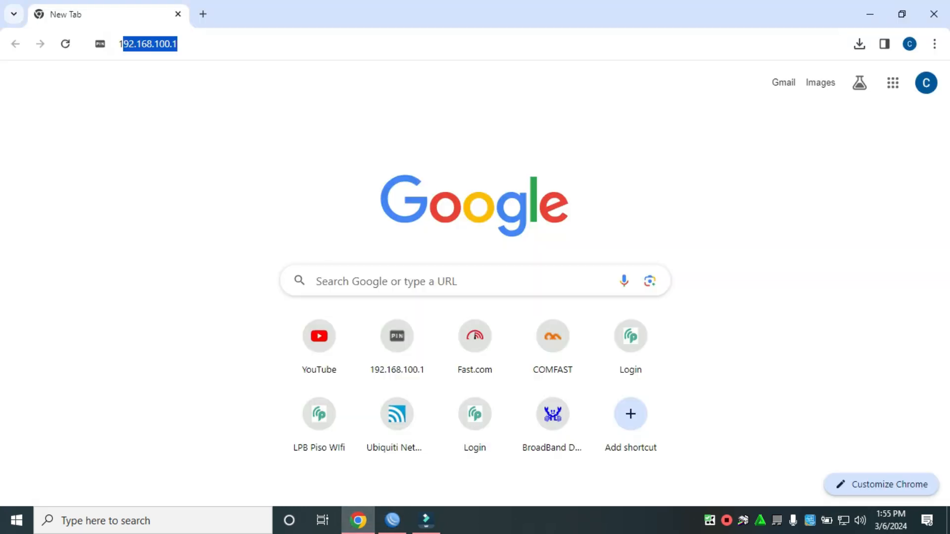
type("2")
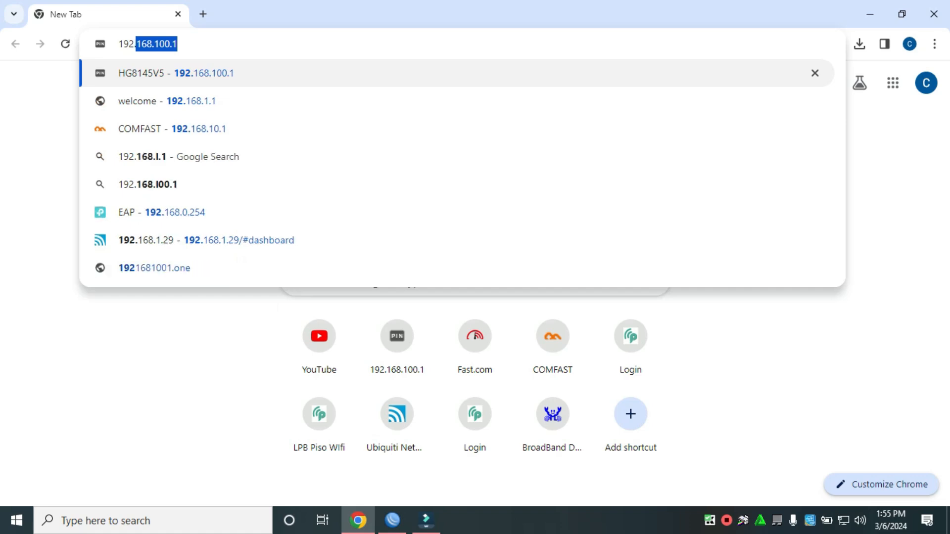
type(".168.1.1")
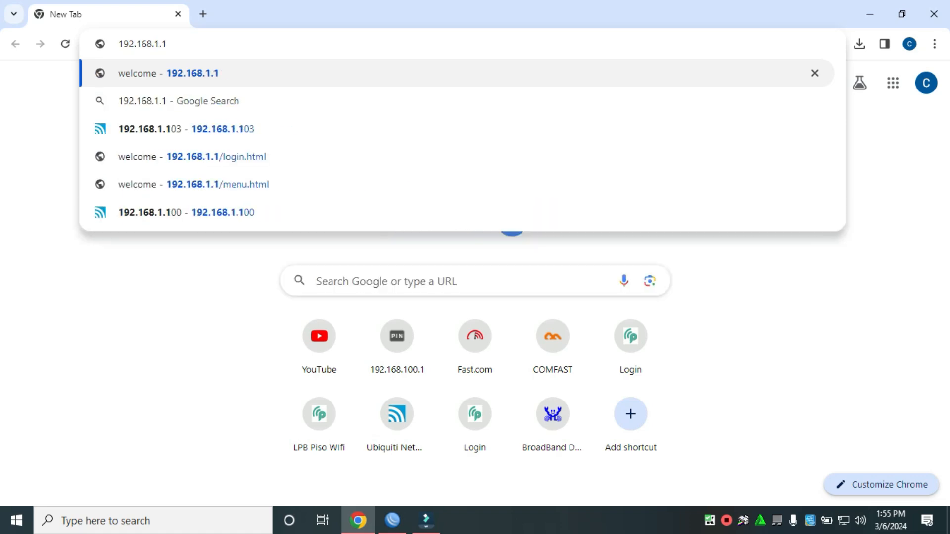
key("Return")
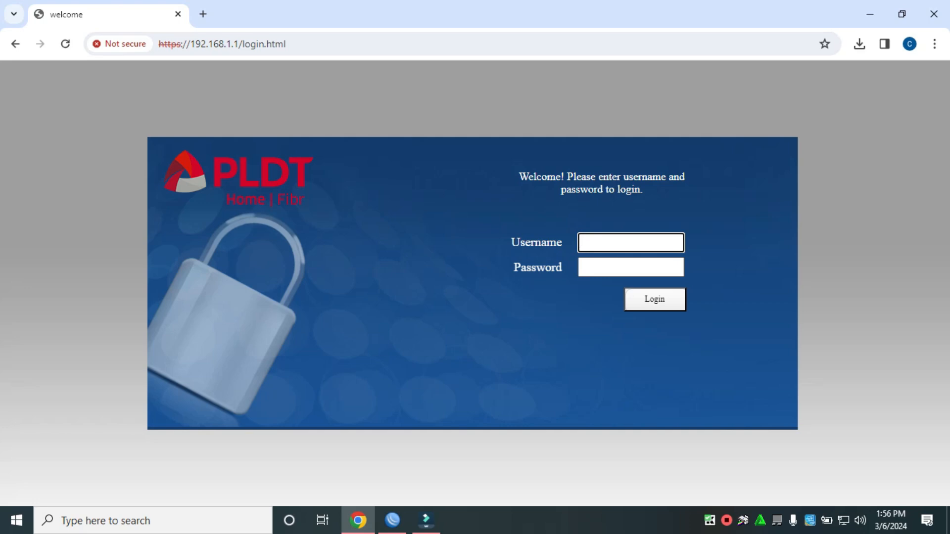
Switch to WinBox and enable the PLDT firewall address list entry and the BLOCK drop filter rule.
left_click(392, 520)
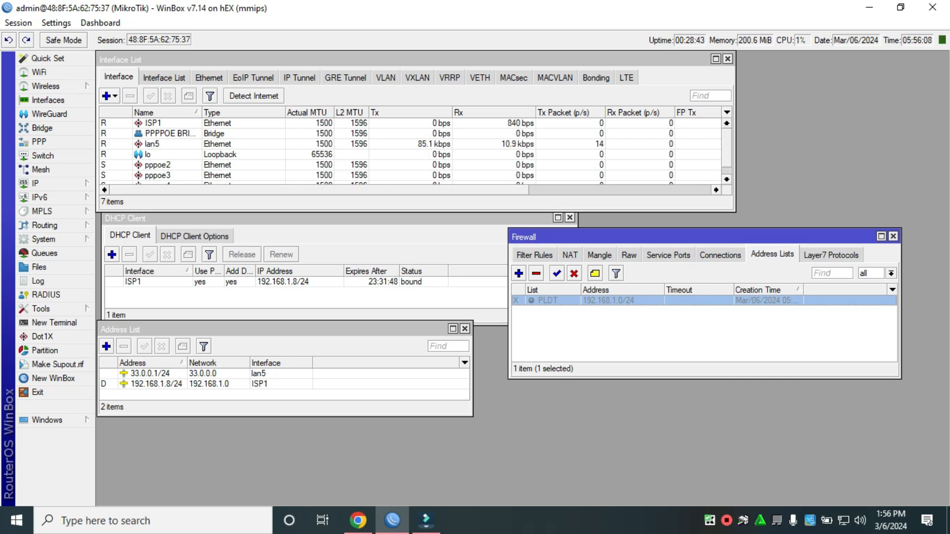
left_click(556, 273)
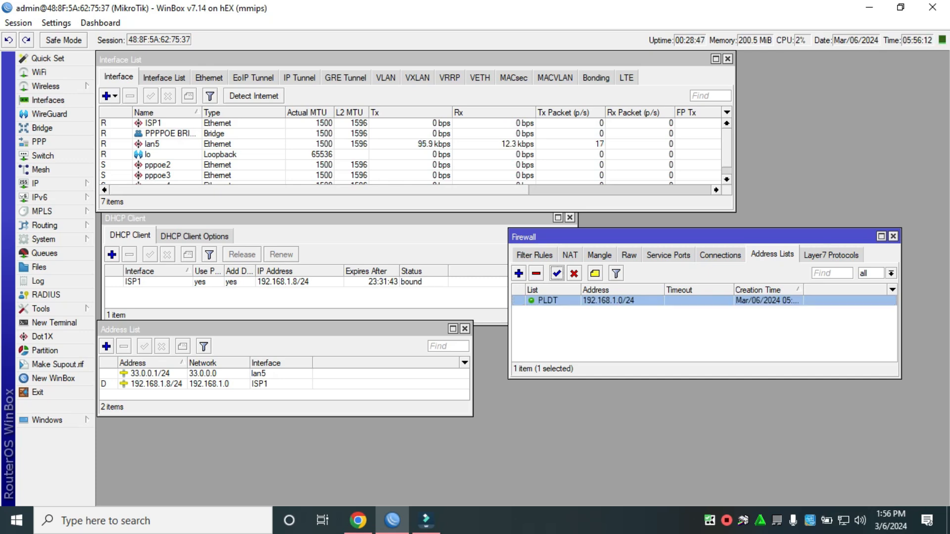
left_click(534, 254)
left_click(557, 273)
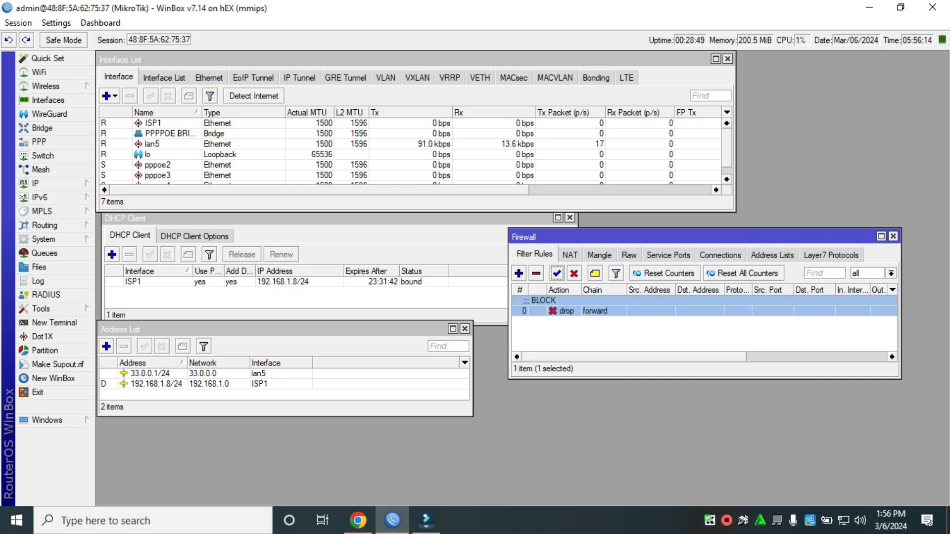
Switch to Chrome, test access to 192.168.1.1 in a new tab, and close the old modem login tab.
left_click(357, 520)
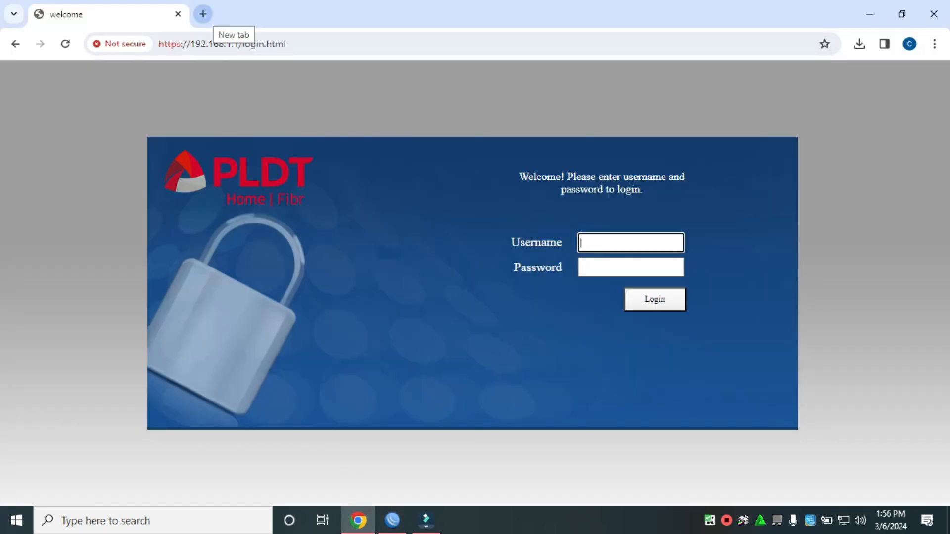
left_click(203, 14)
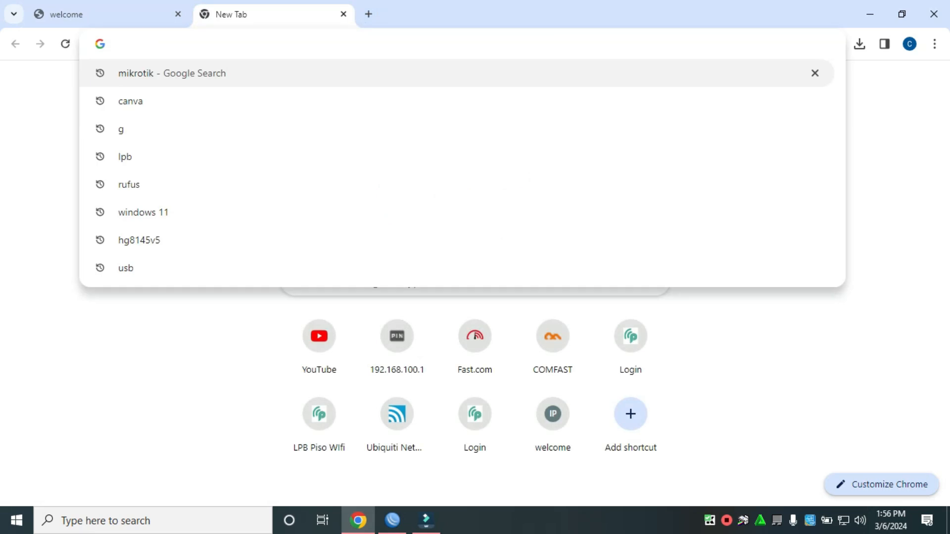
type("192")
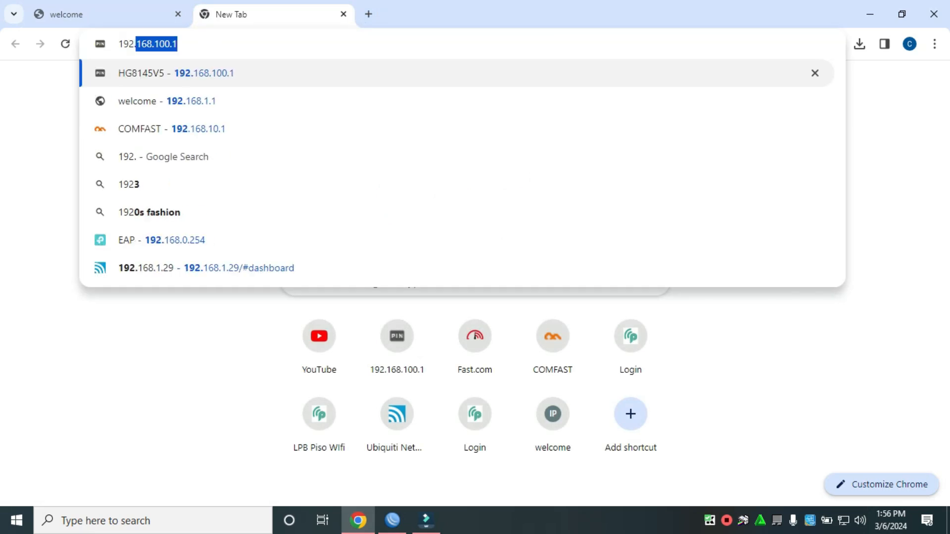
type(".168.1")
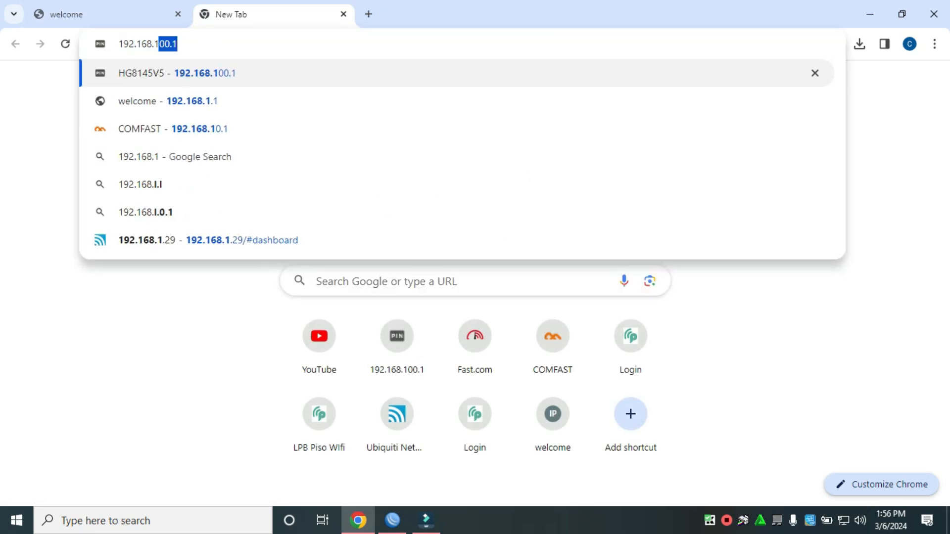
type(".1")
key("Return")
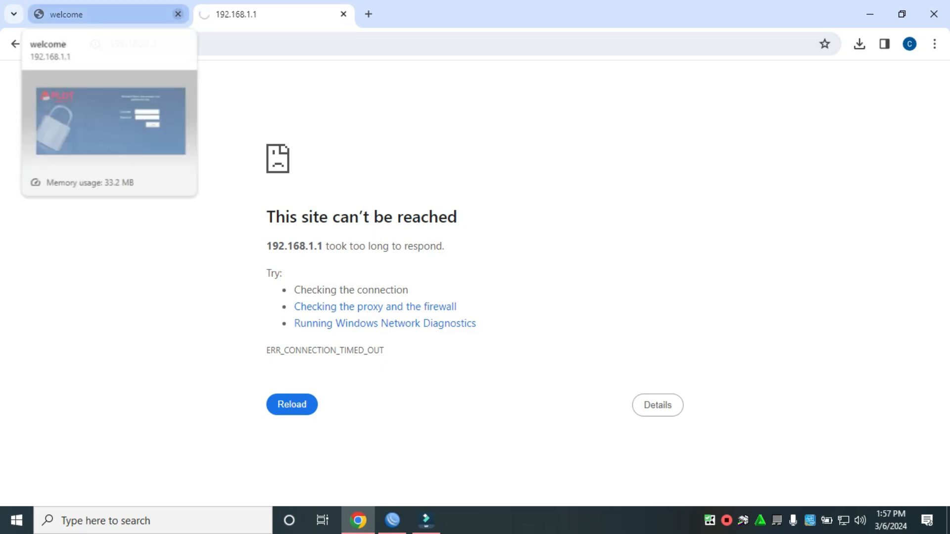
left_click(178, 14)
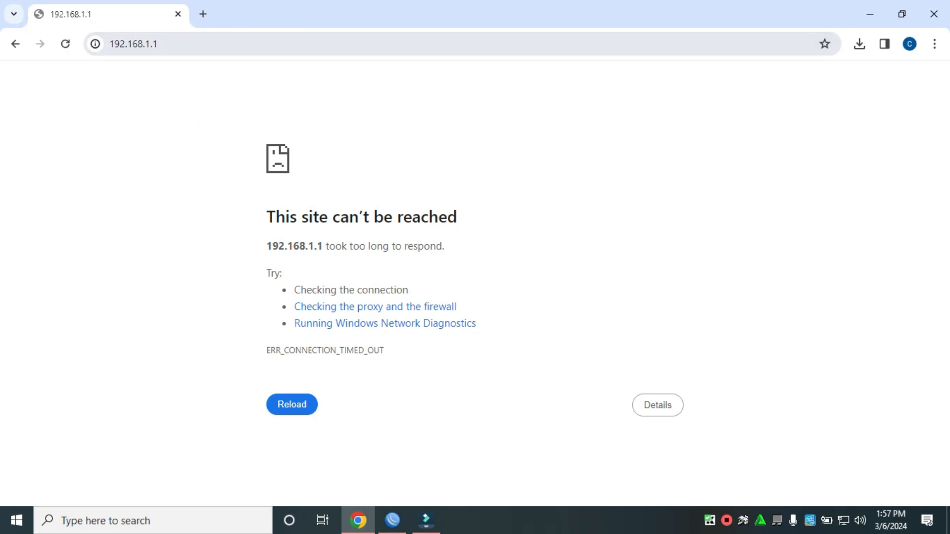
Switch to WinBox and remove the BLOCK drop filter rule and the PLDT firewall address list entry.
left_click(392, 520)
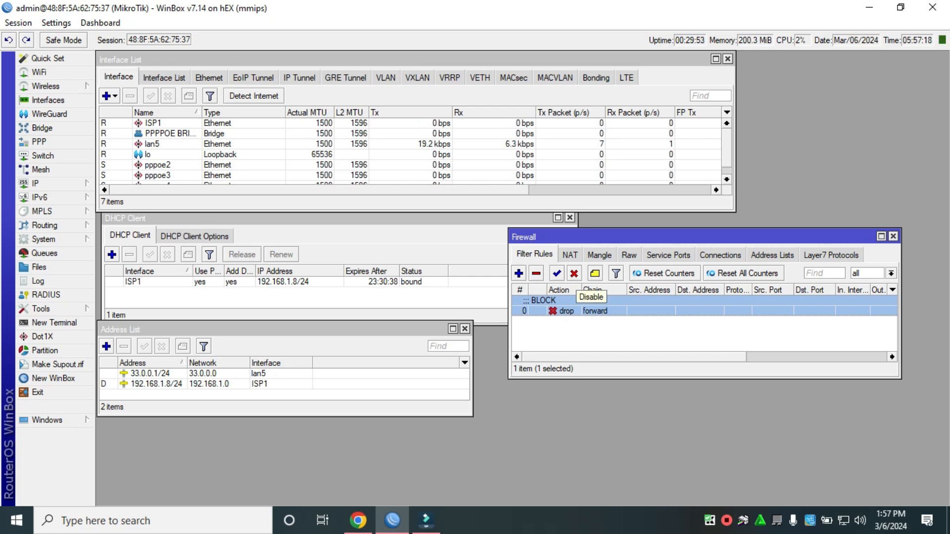
left_click(575, 273)
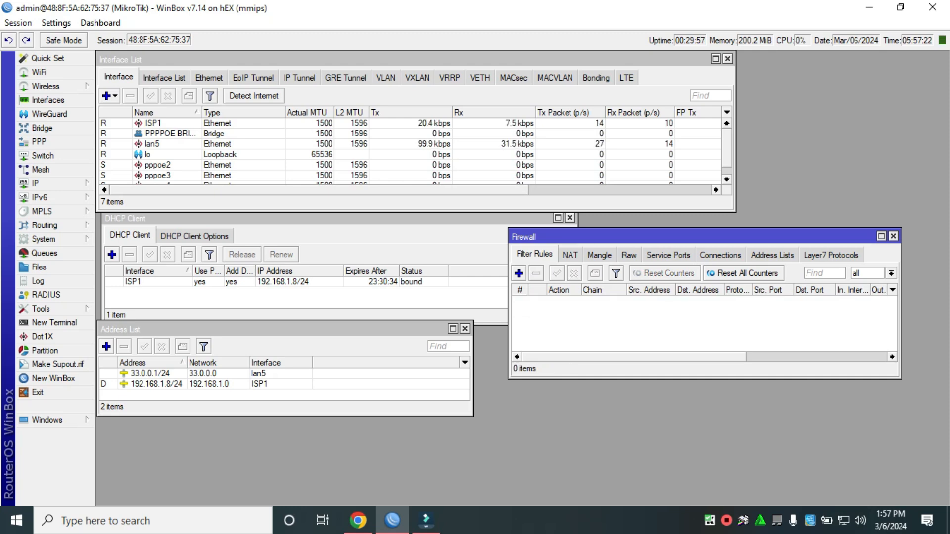
left_click(773, 255)
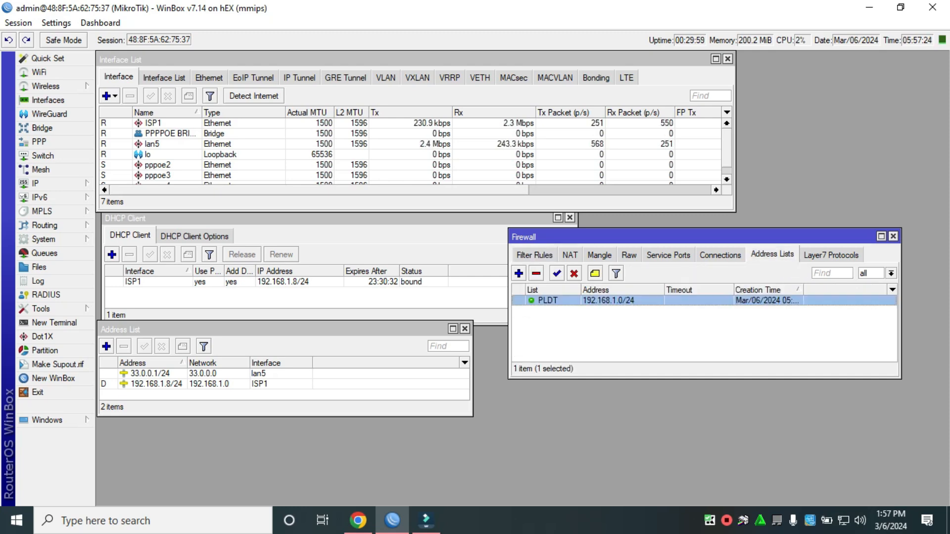
left_click(536, 274)
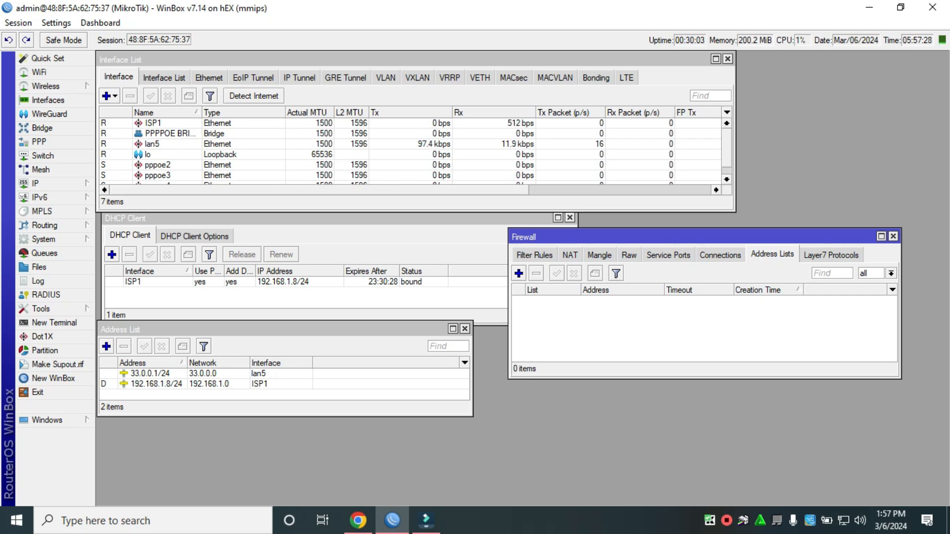
Switch to Chrome, retest access to 192.168.1.1 in a fresh tab, and replace the login page with an empty tab.
mouse_move(359, 520)
left_click(358, 465)
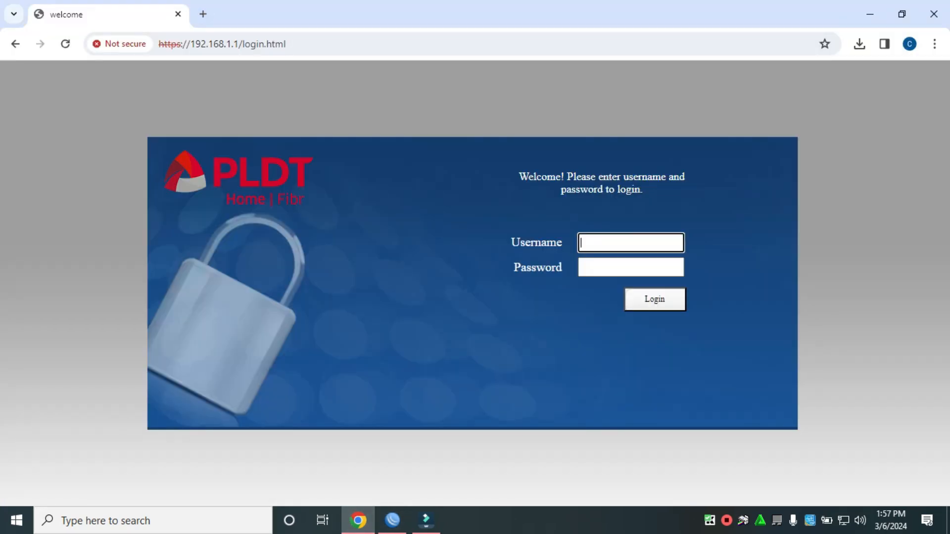
left_click(203, 14)
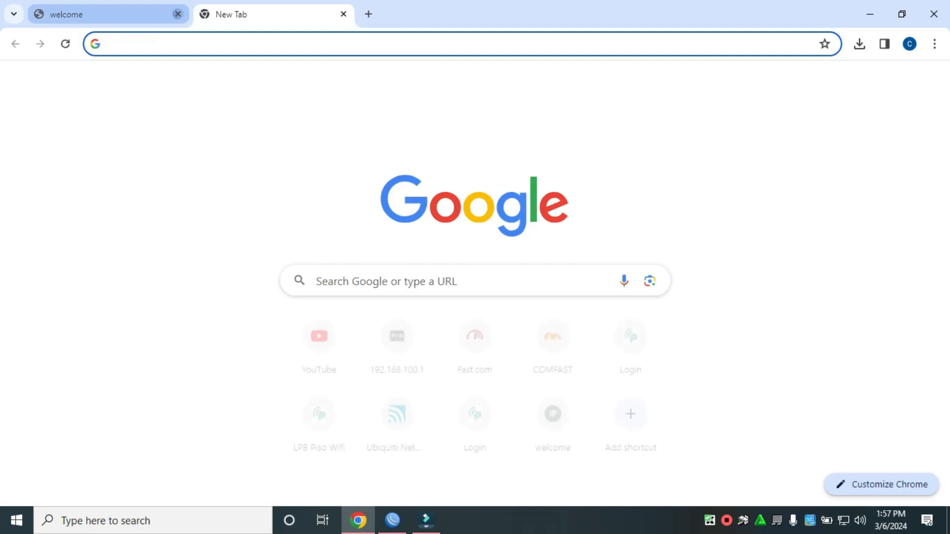
left_click(178, 14)
type("192")
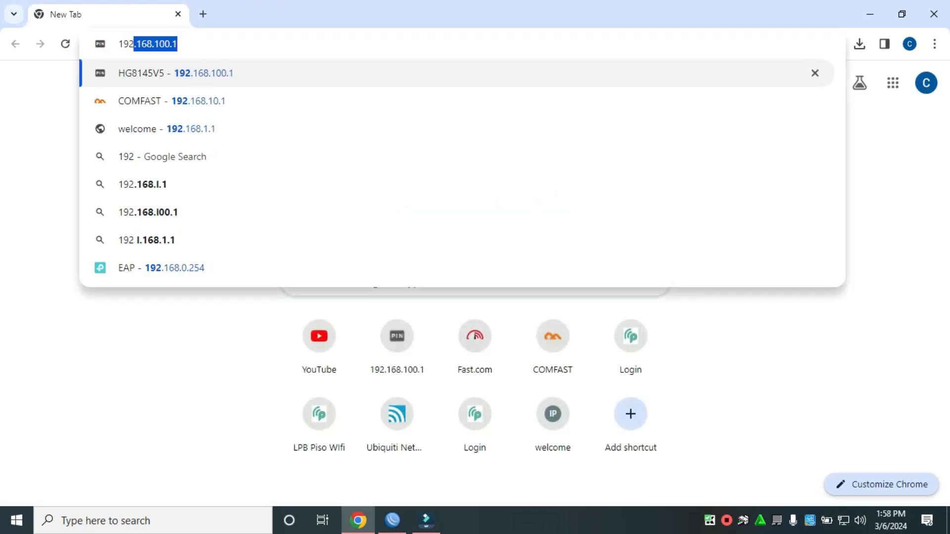
type(".16")
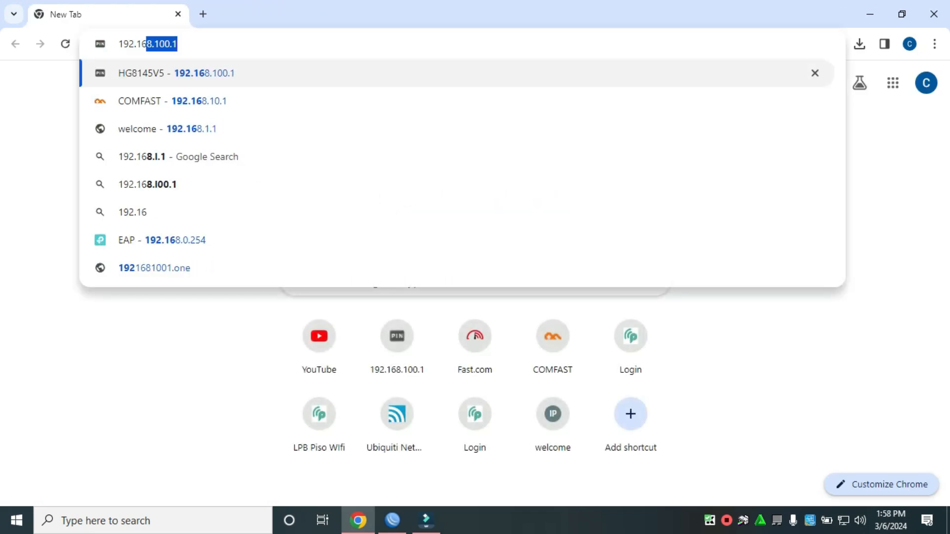
type("8.1.1")
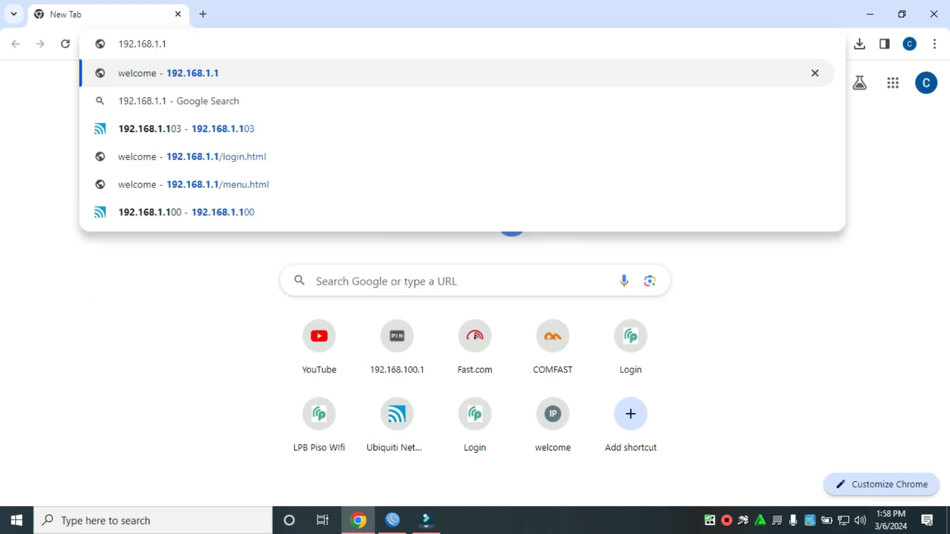
key("Return")
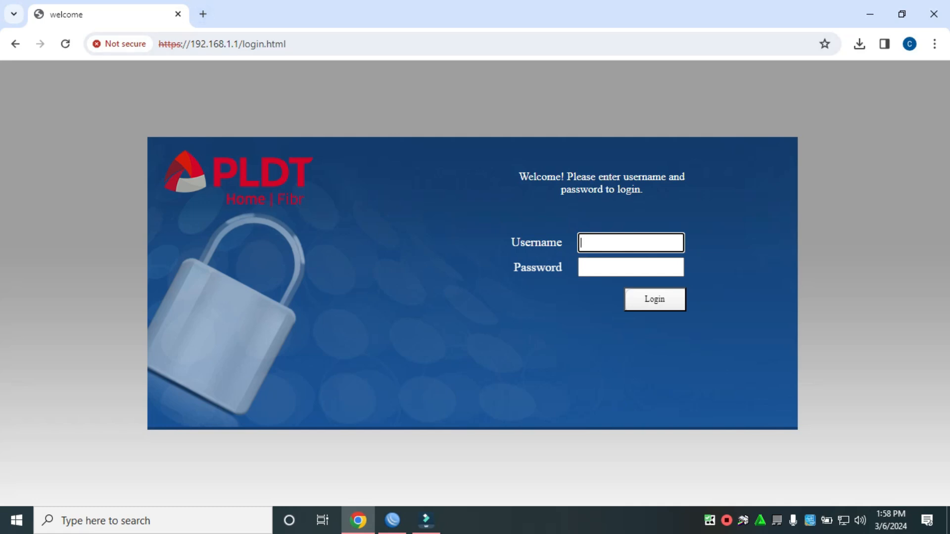
left_click(203, 13)
left_click(176, 14)
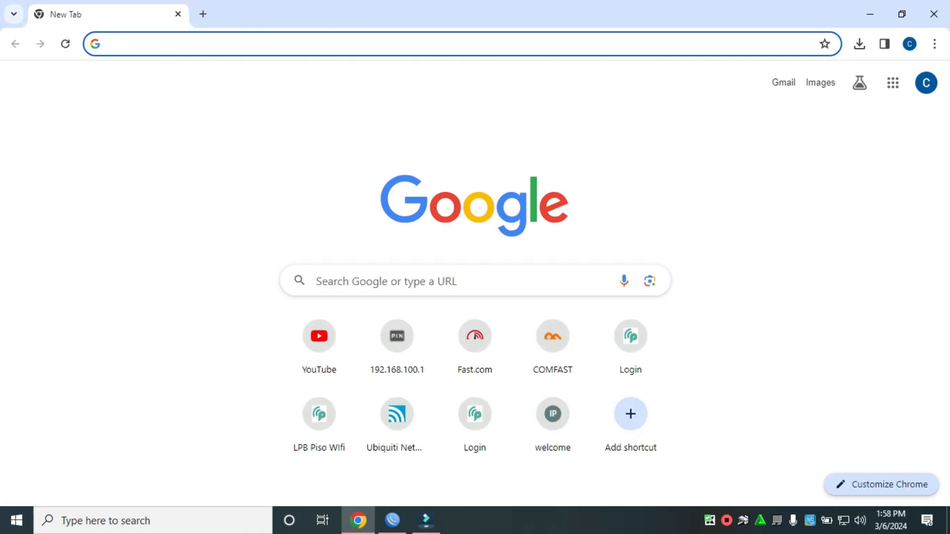
Switch to WinBox and close the Firewall, DHCP Client and Address List windows.
left_click(392, 520)
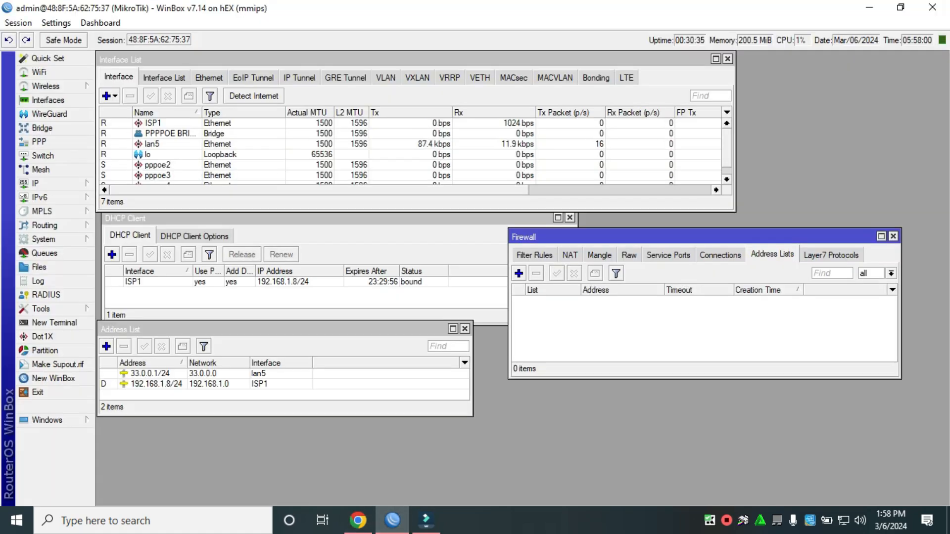
left_click(893, 236)
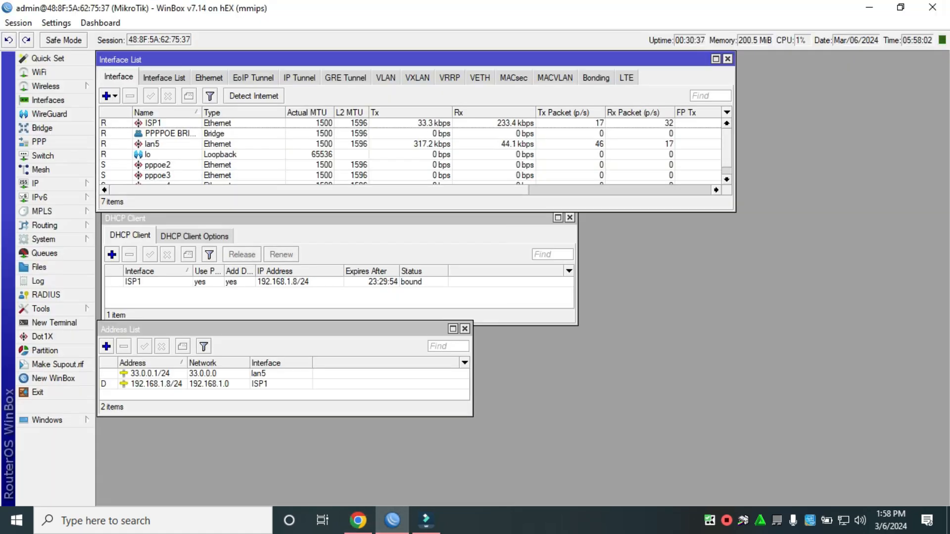
left_click(336, 218)
left_click(569, 218)
left_click(464, 329)
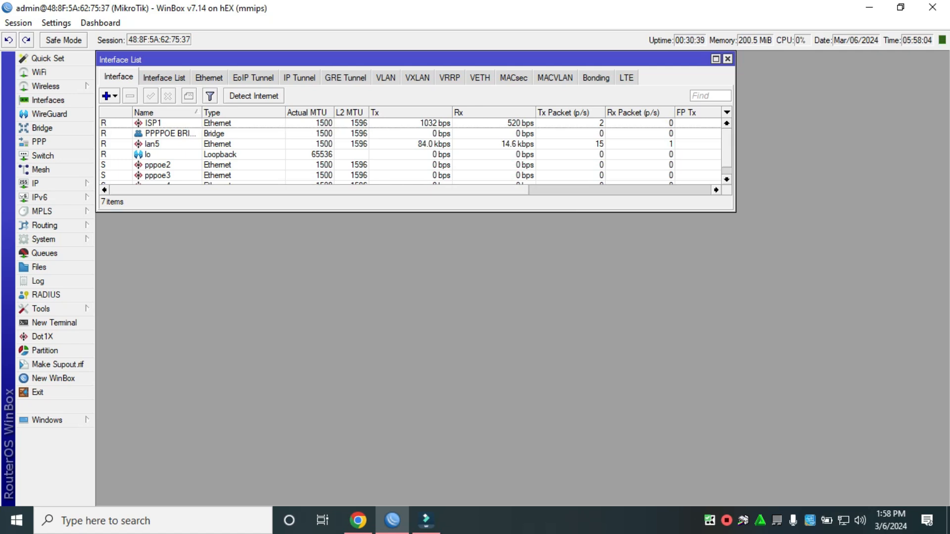
Add a firewall address list entry named PLDT with the address 192.168.1.0/24.
left_click(49, 183)
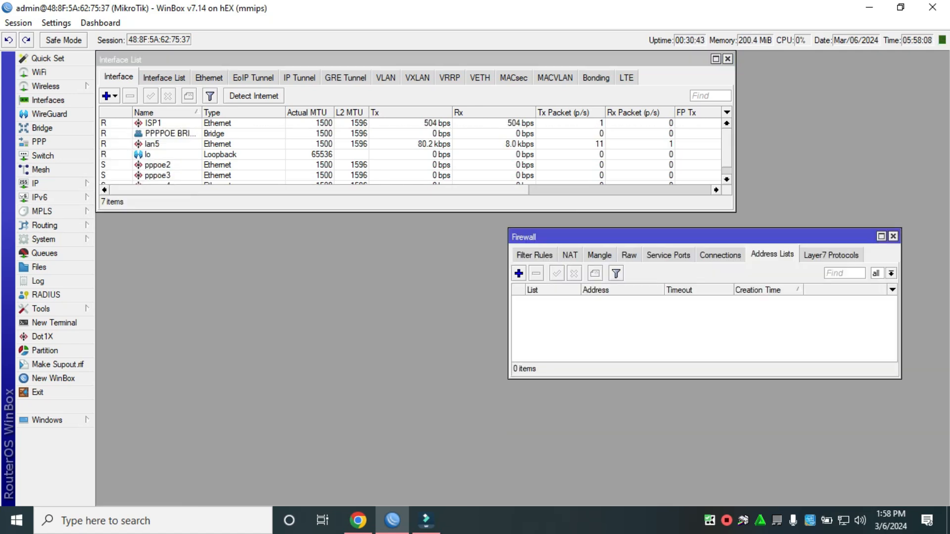
left_click(116, 234)
left_click_drag(643, 237, 573, 245)
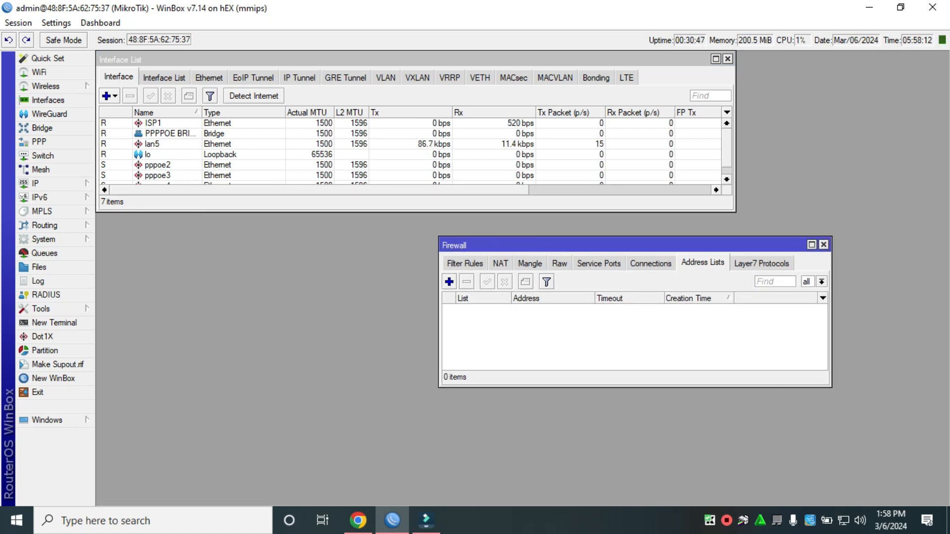
left_click(449, 281)
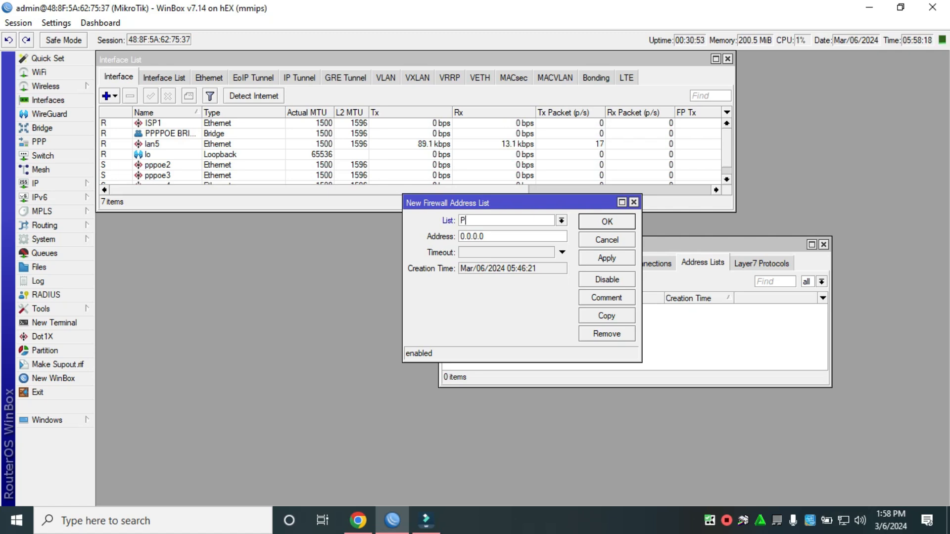
type("PLDT")
key("Tab")
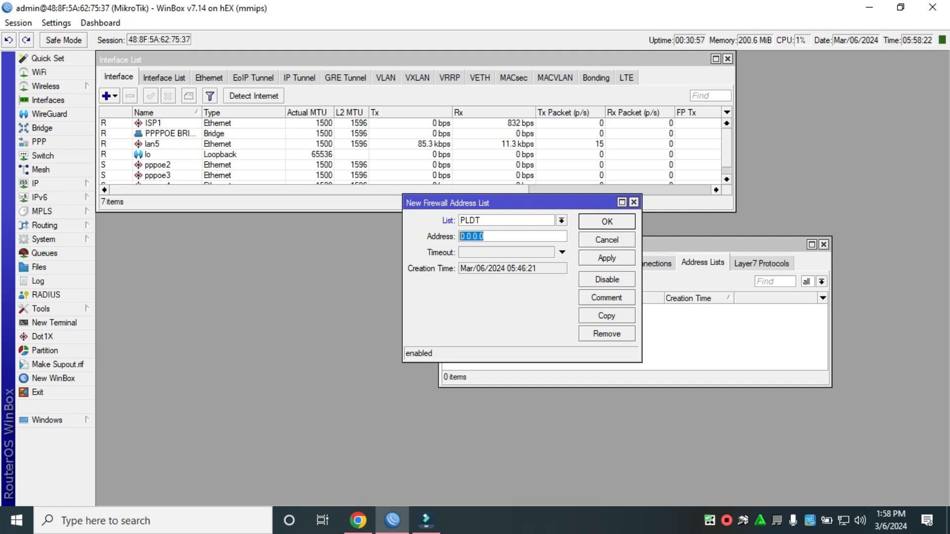
type("192")
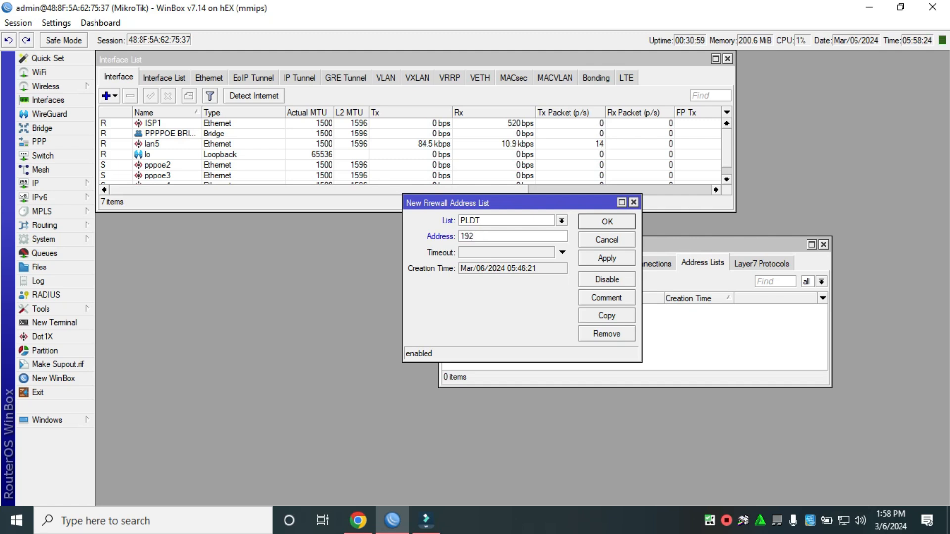
type(".168.1.0")
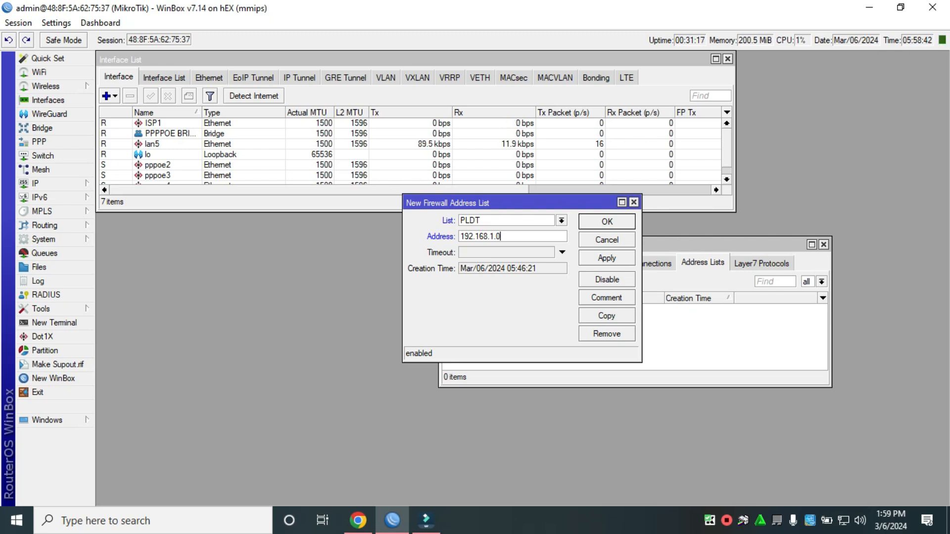
type("/")
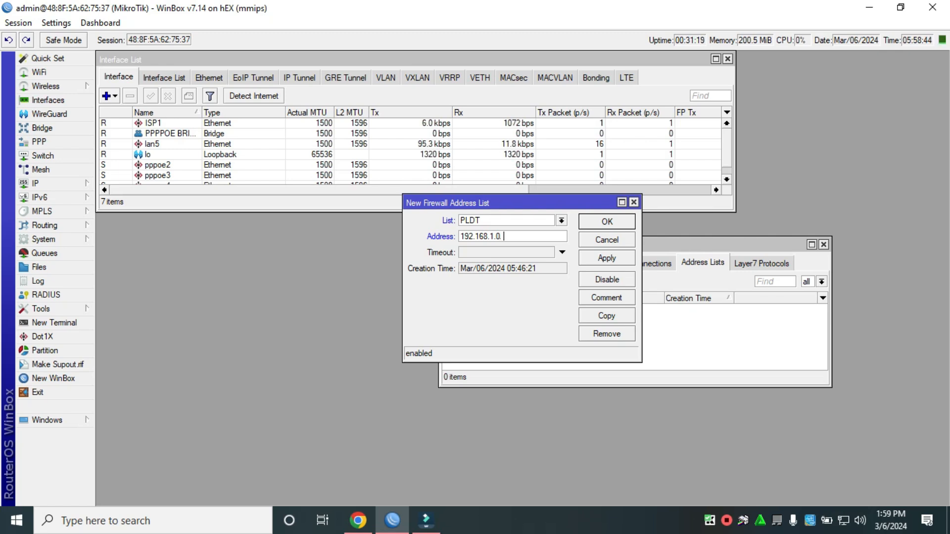
type("24")
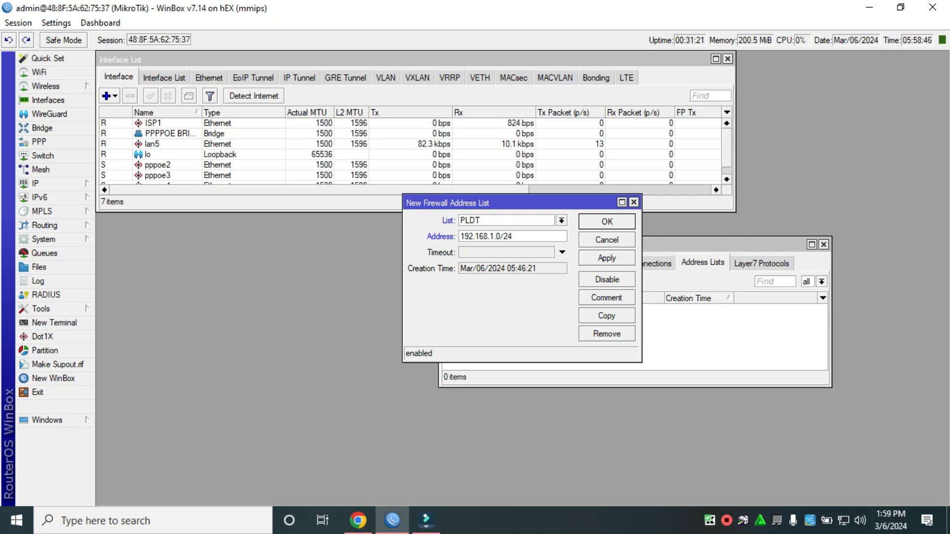
left_click(606, 258)
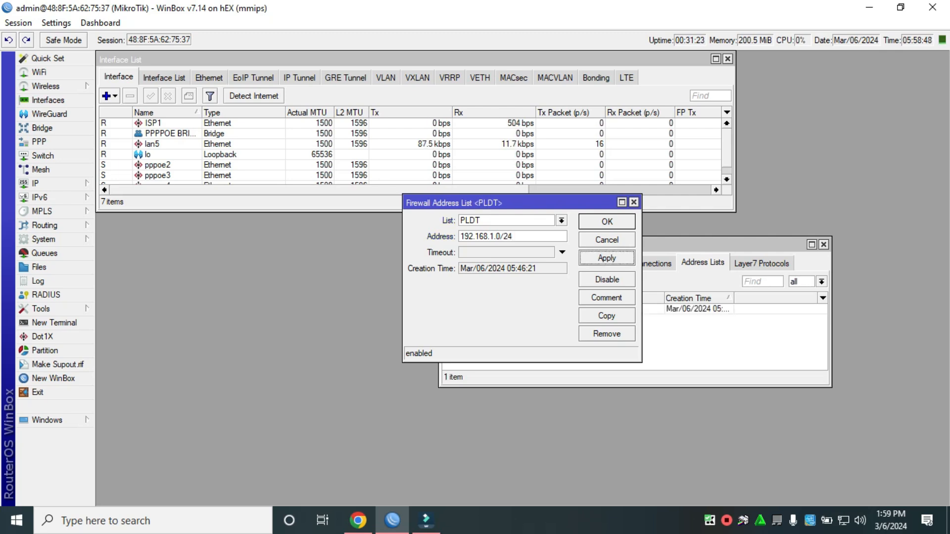
key("Return")
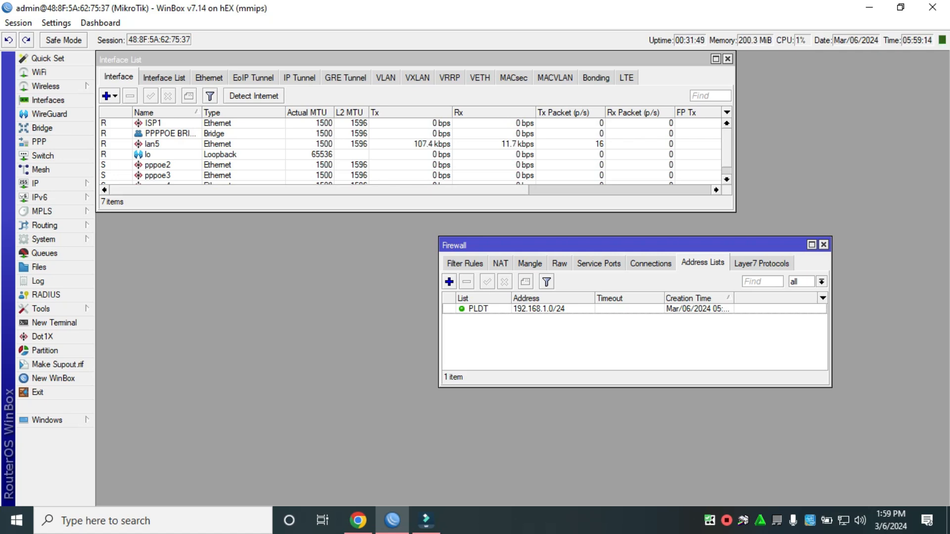
Start a new firewall filter rule on the forward chain and choose the existing address list as its destination address list.
left_click(465, 263)
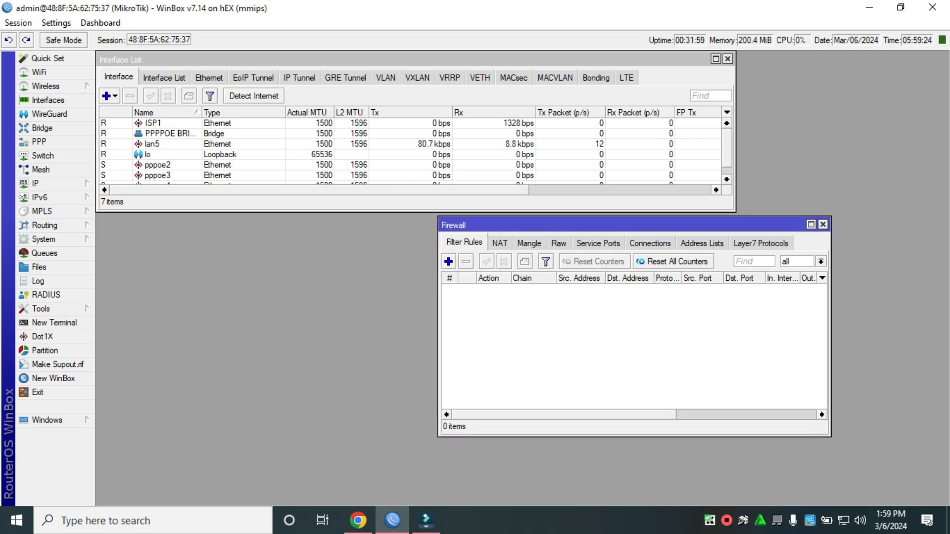
left_click(449, 262)
left_click(276, 135)
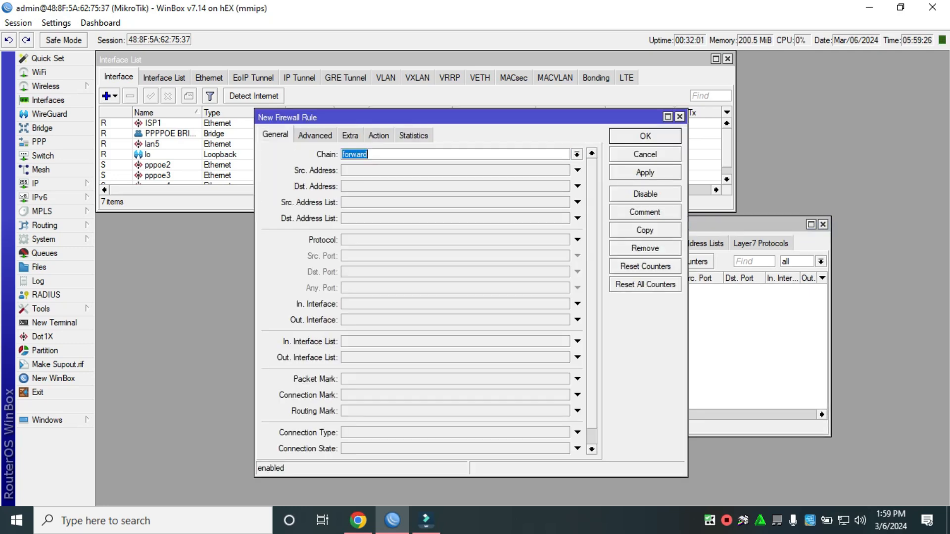
left_click_drag(396, 116, 416, 117)
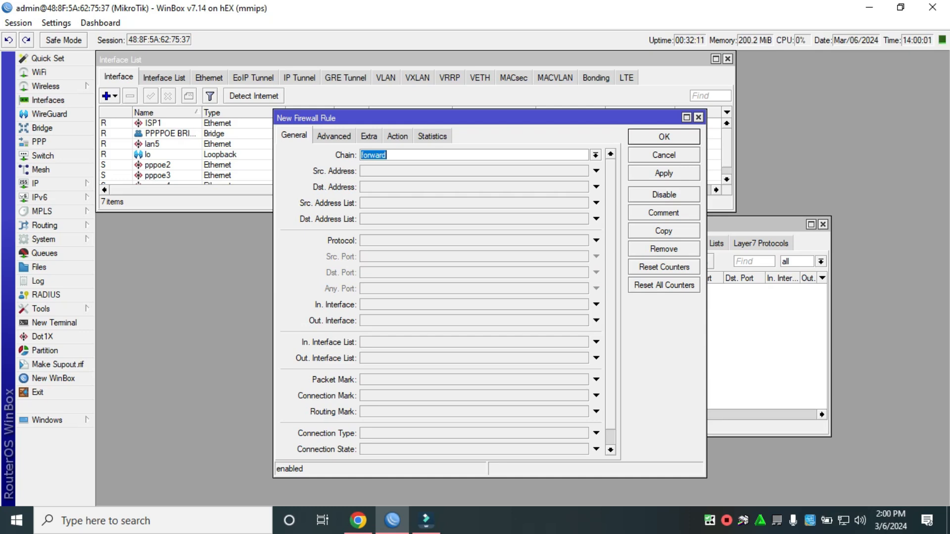
key("ctrl+Tab")
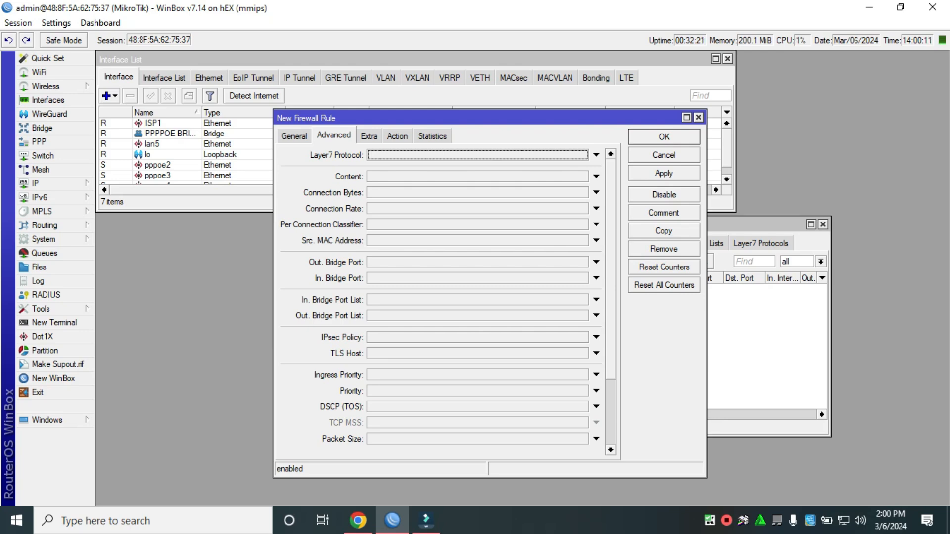
left_click(294, 136)
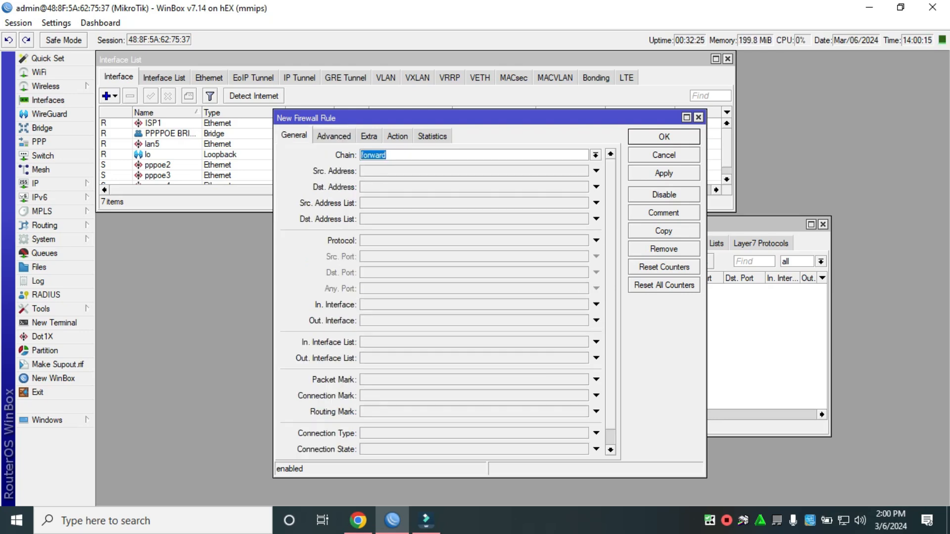
left_click(596, 219)
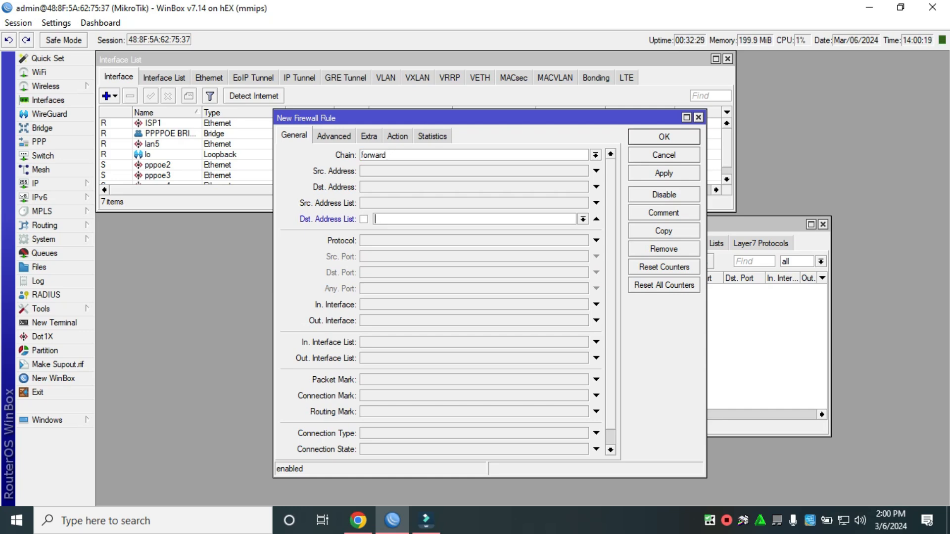
type("!")
key("Down")
Set the new firewall rule's action to drop.
left_click(398, 135)
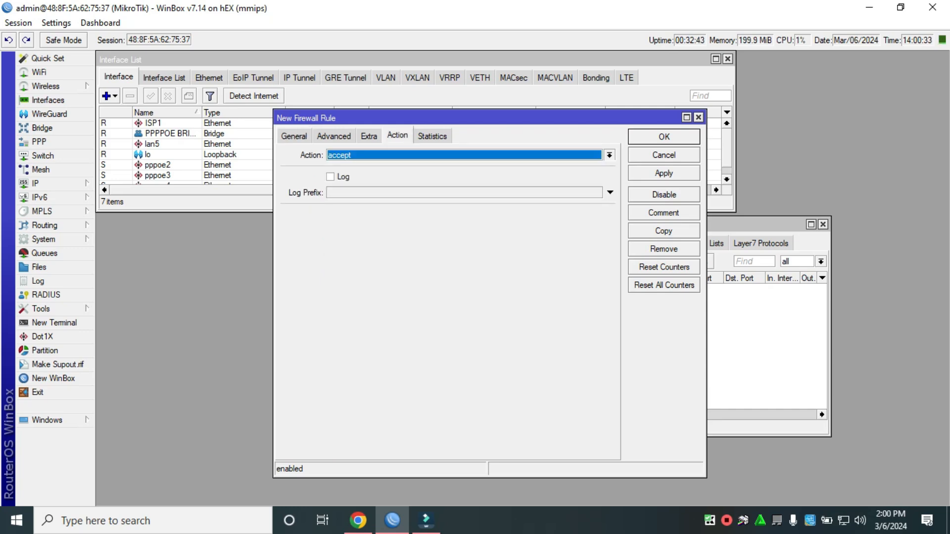
left_click(610, 155)
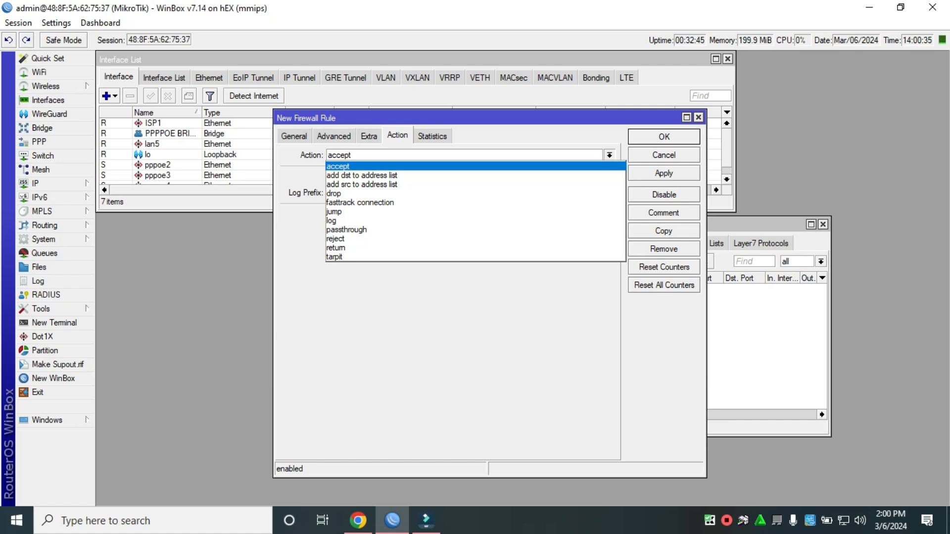
left_click(334, 193)
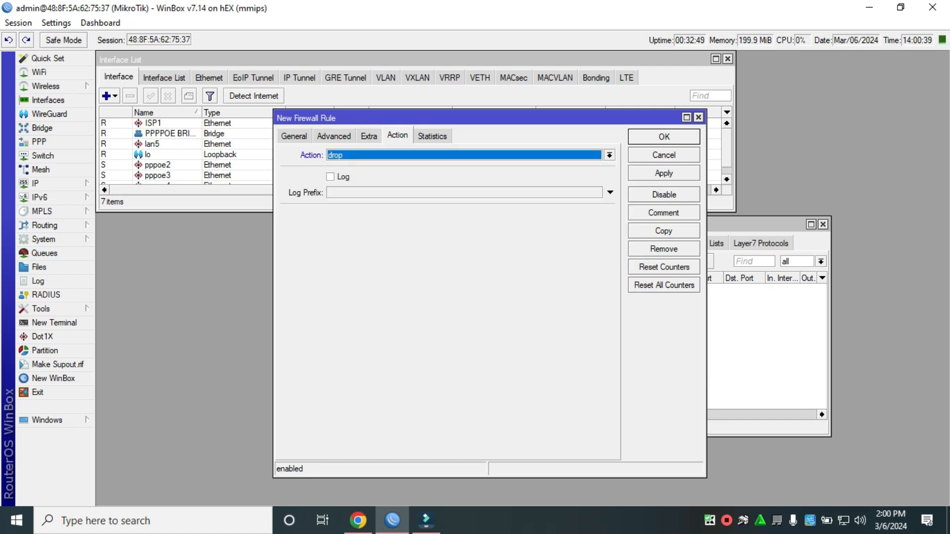
Add the comment BLOCK ISP to the drop rule, save it, and reposition the Firewall window beneath the Interface List.
left_click(664, 212)
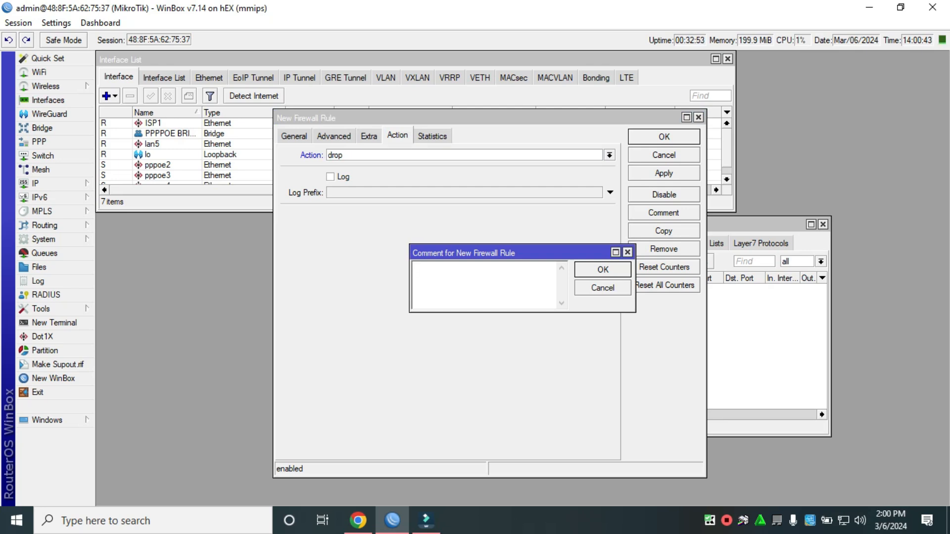
type("BLOACK")
key("BackSpace")
key("BackSpace")
key("BackSpace")
type("CK ISP")
key("Return")
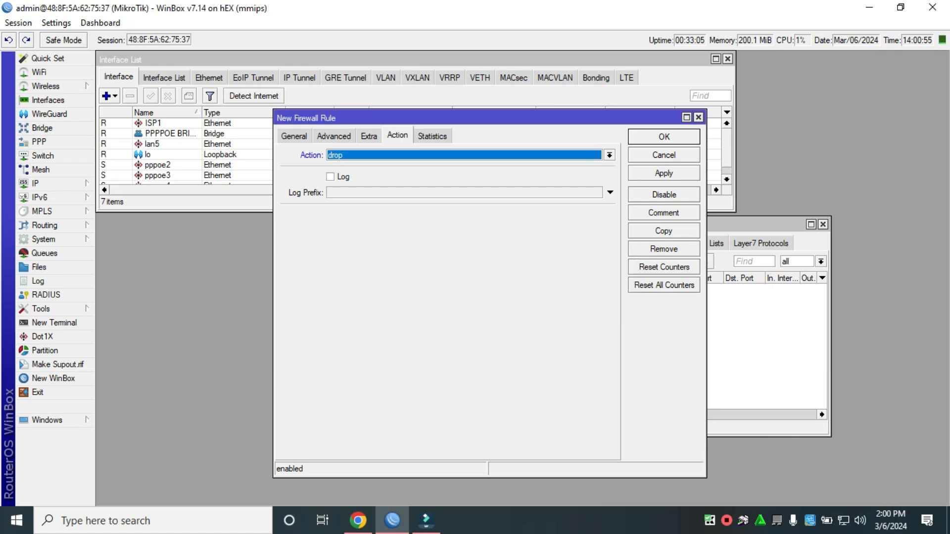
key("Return")
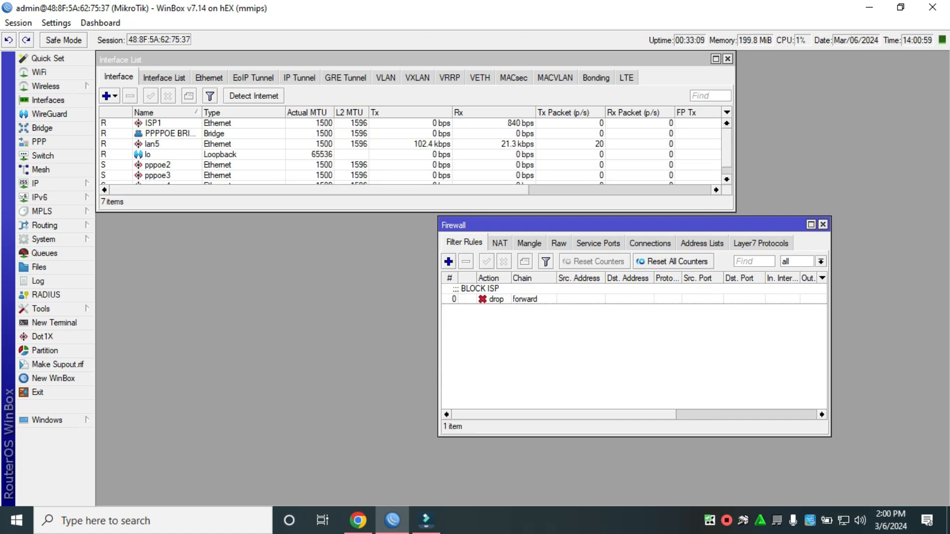
left_click_drag(545, 225, 307, 224)
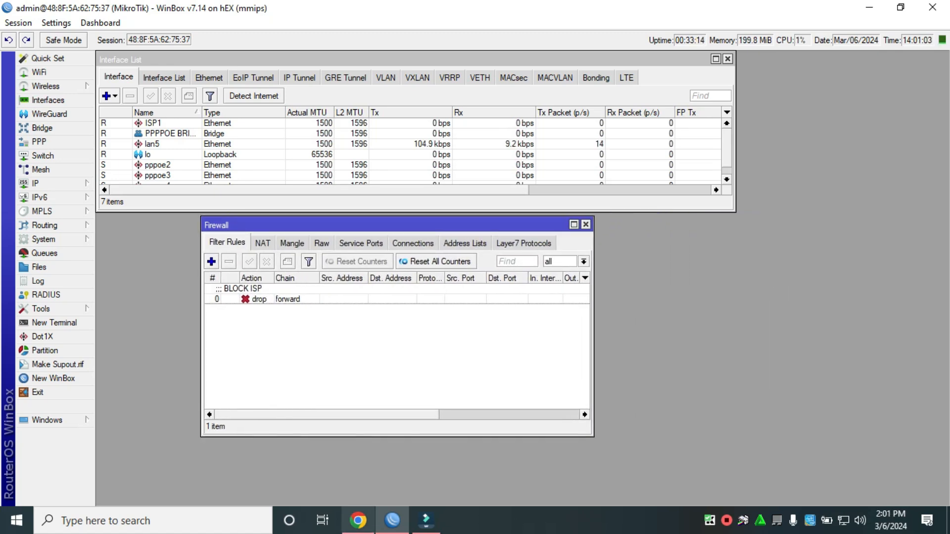
Switch to Chrome, test access to 192.168.1.1, and reload the page.
left_click(358, 520)
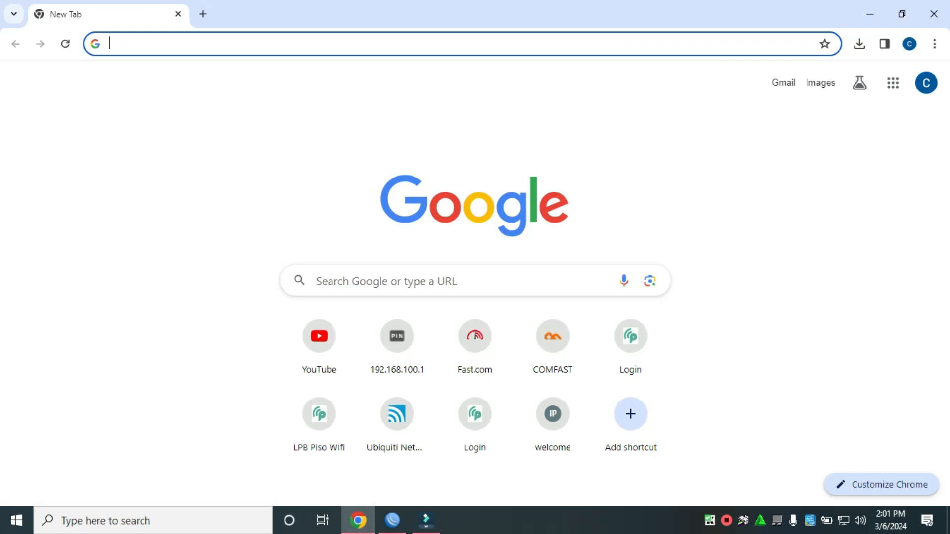
left_click(346, 43)
type("192")
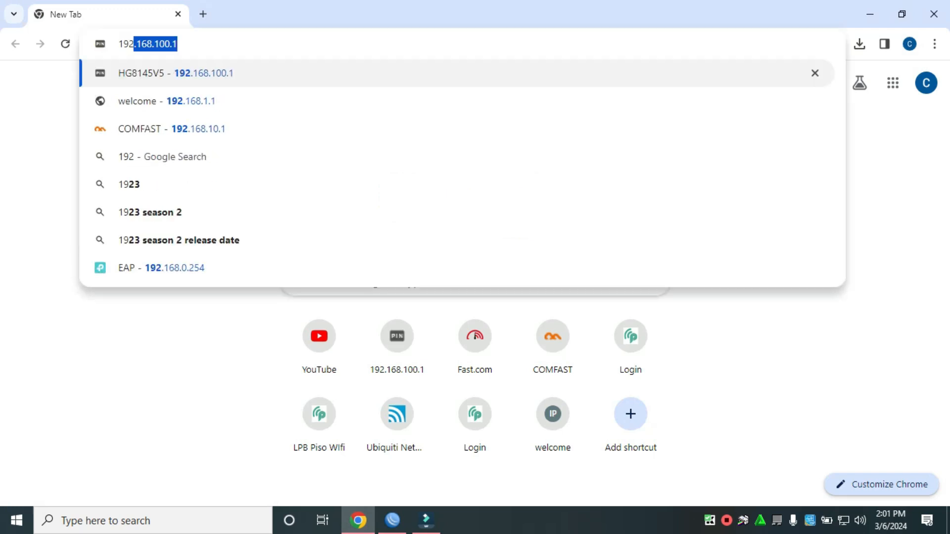
type(".168.1.1")
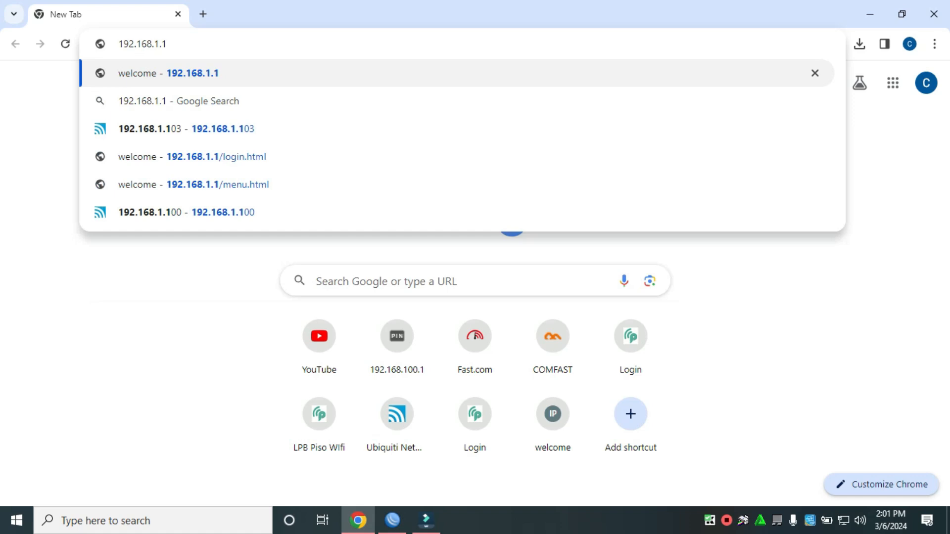
key("Return")
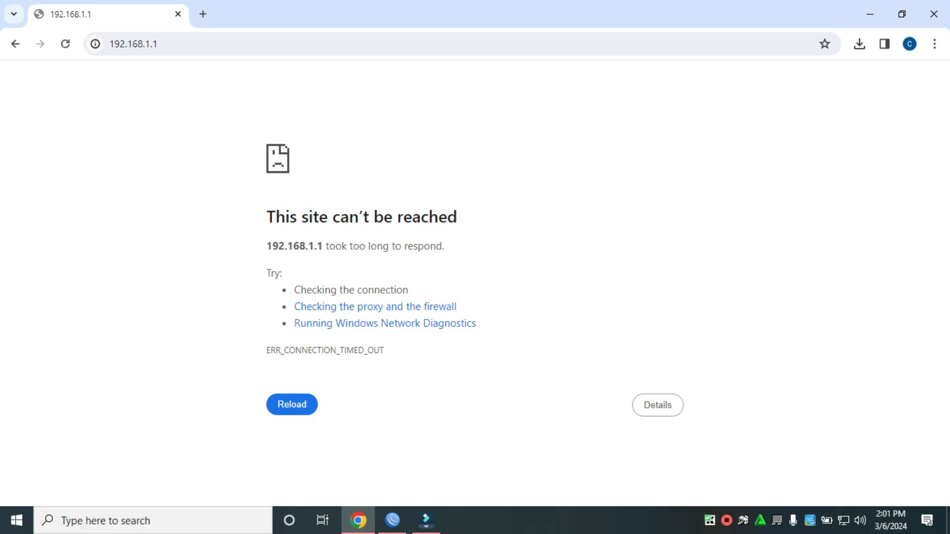
key("F5")
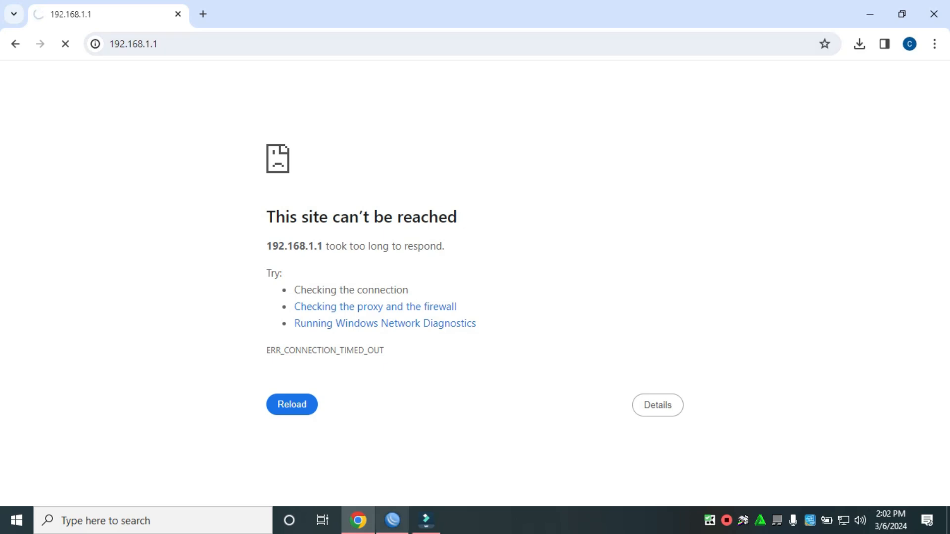
Switch to WinBox and disable the BLOCK ISP filter rule and the PLDT address list entry.
left_click(393, 520)
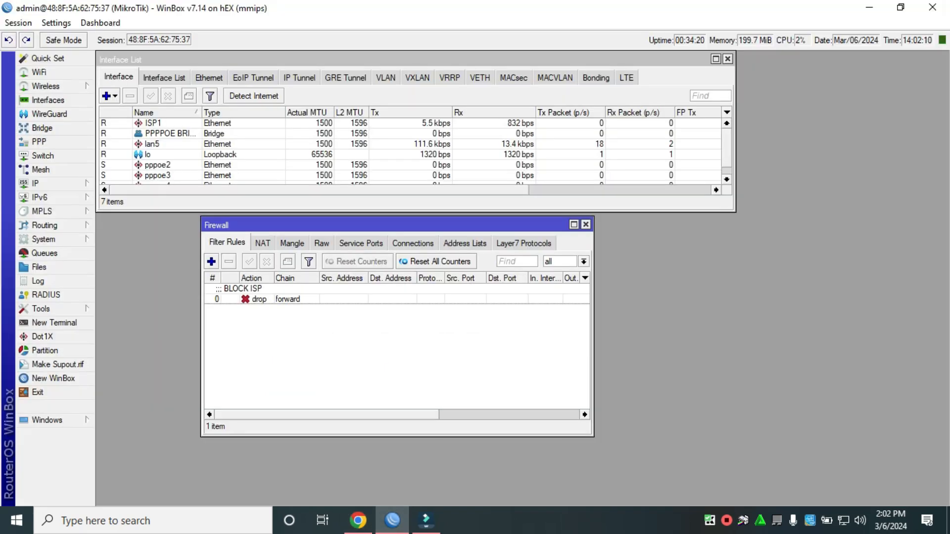
left_click(288, 299)
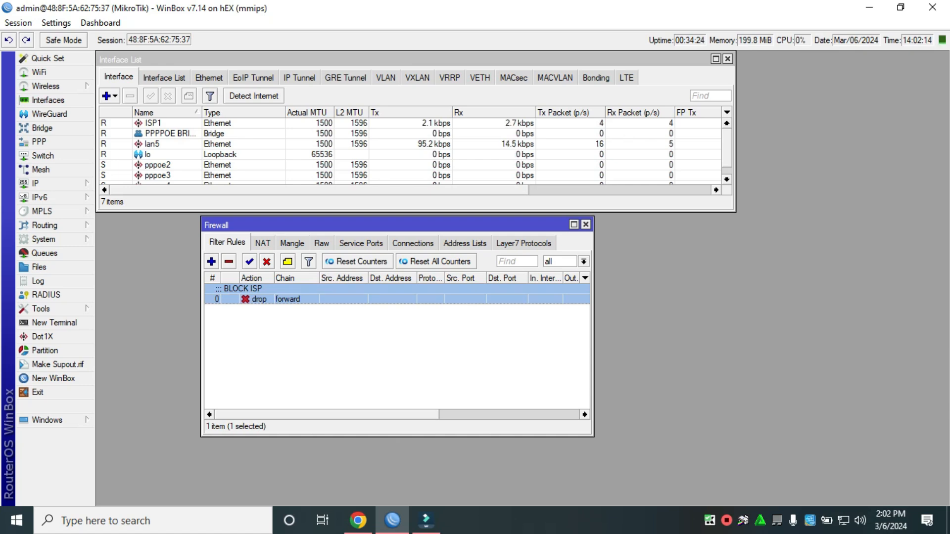
left_click(267, 261)
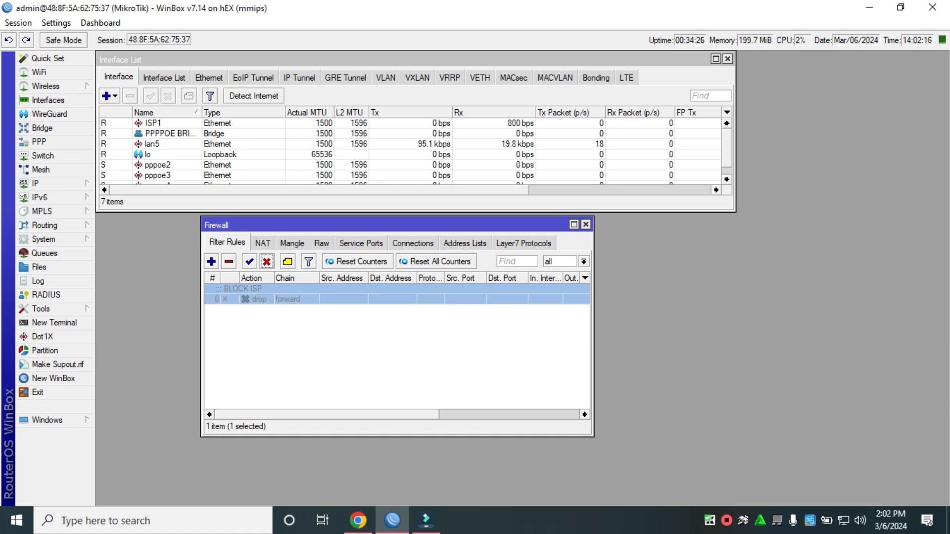
left_click(465, 242)
left_click(301, 288)
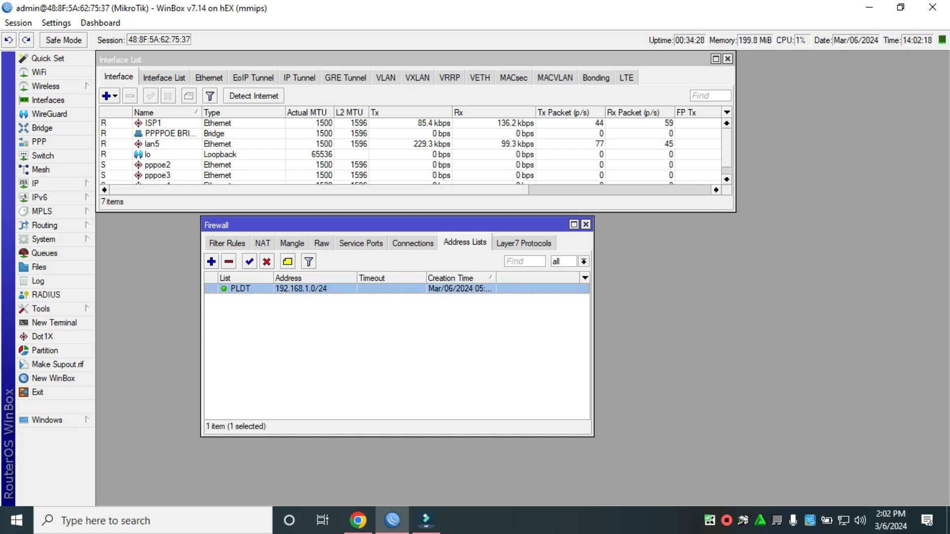
left_click(266, 262)
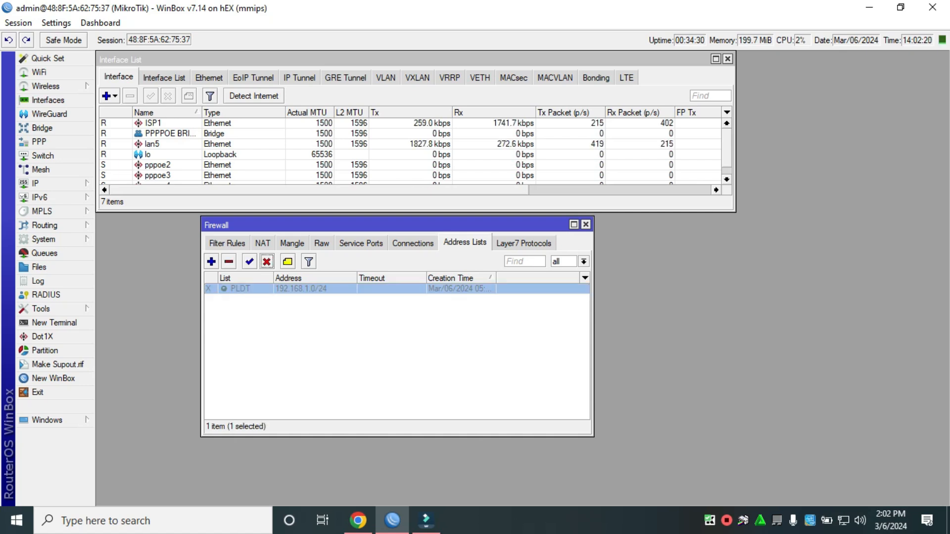
Switch to Chrome, replace the current tab with a new one, and open 192.168.1.1 in it.
key("alt+Tab")
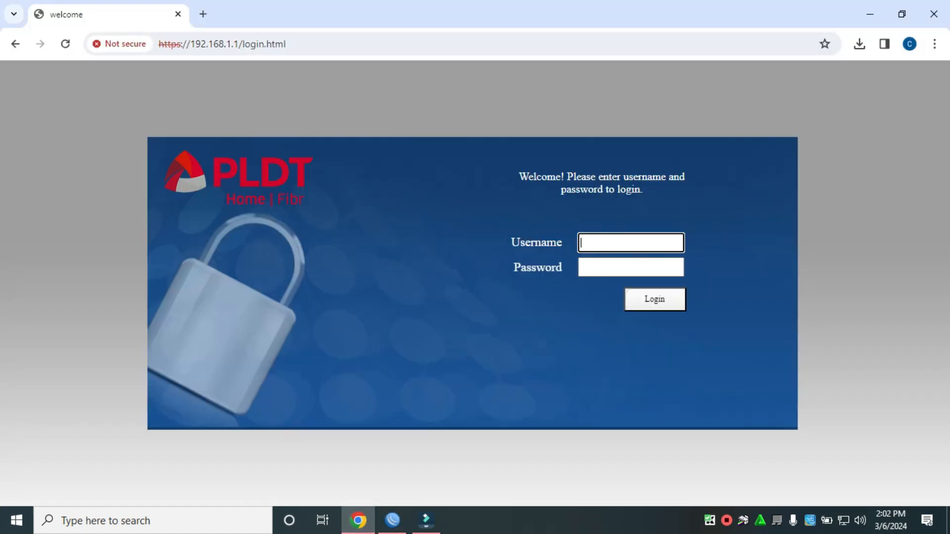
left_click(203, 14)
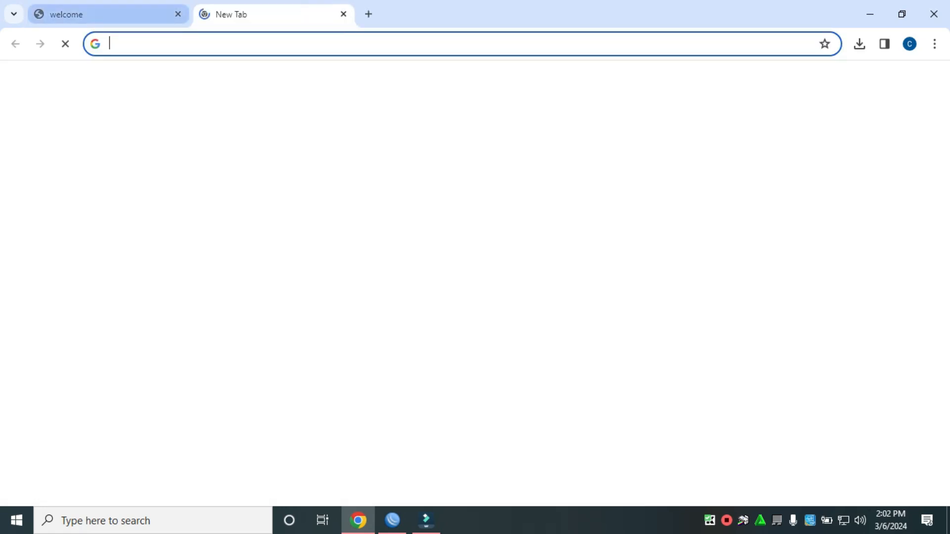
left_click(178, 14)
type("192.")
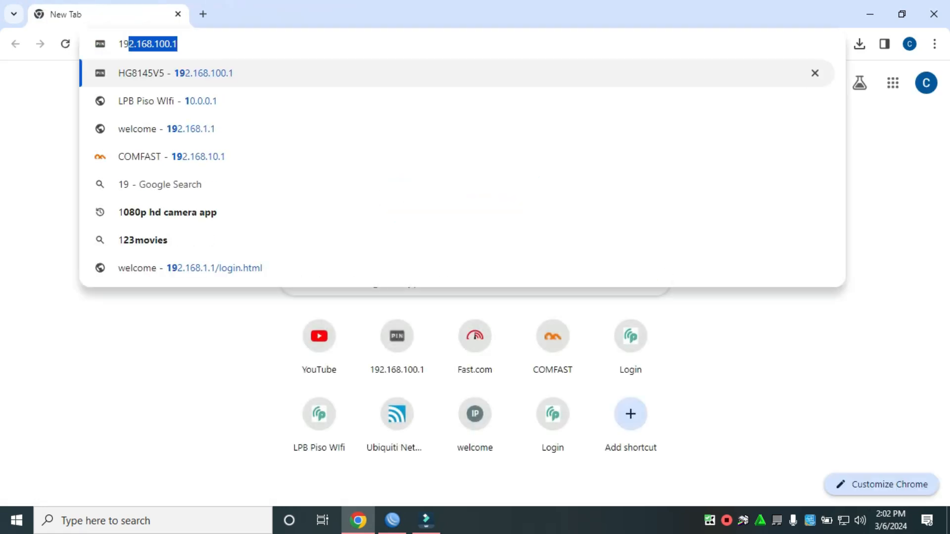
type("168.1.1")
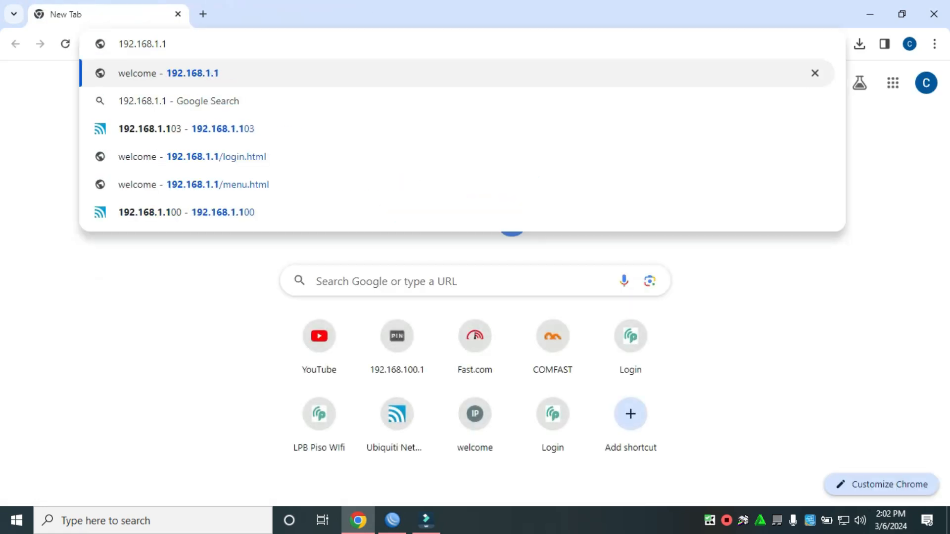
key("Return")
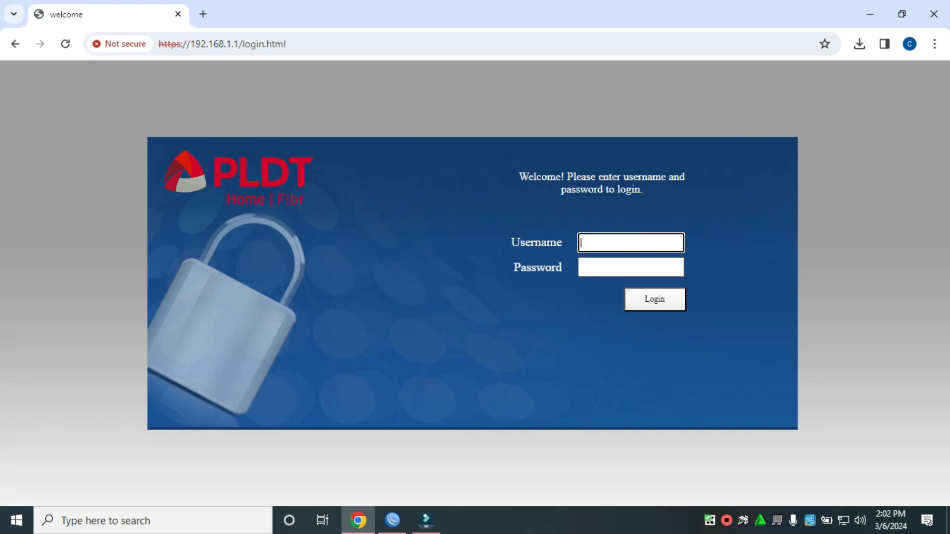
Switch to WinBox and enable the PLDT address list entry and the BLOCK ISP filter rule.
left_click(393, 521)
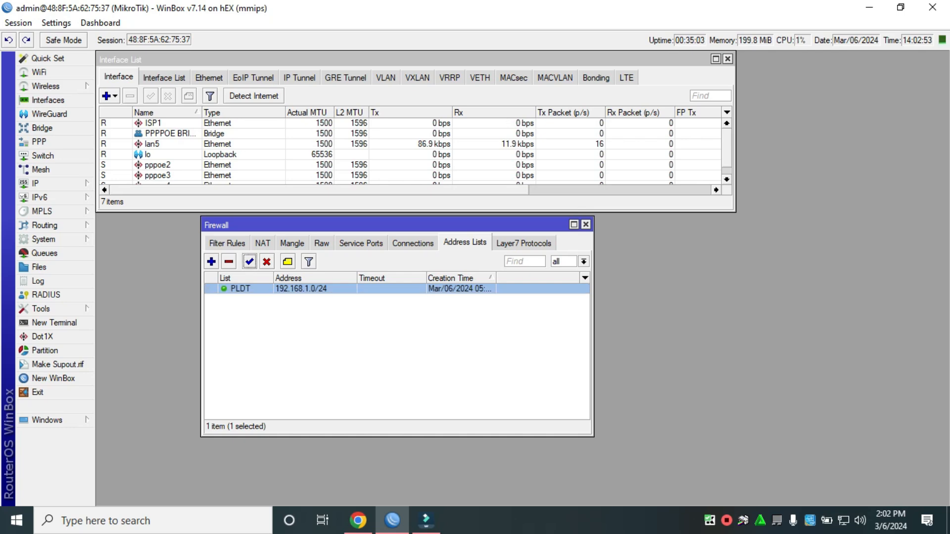
left_click(226, 243)
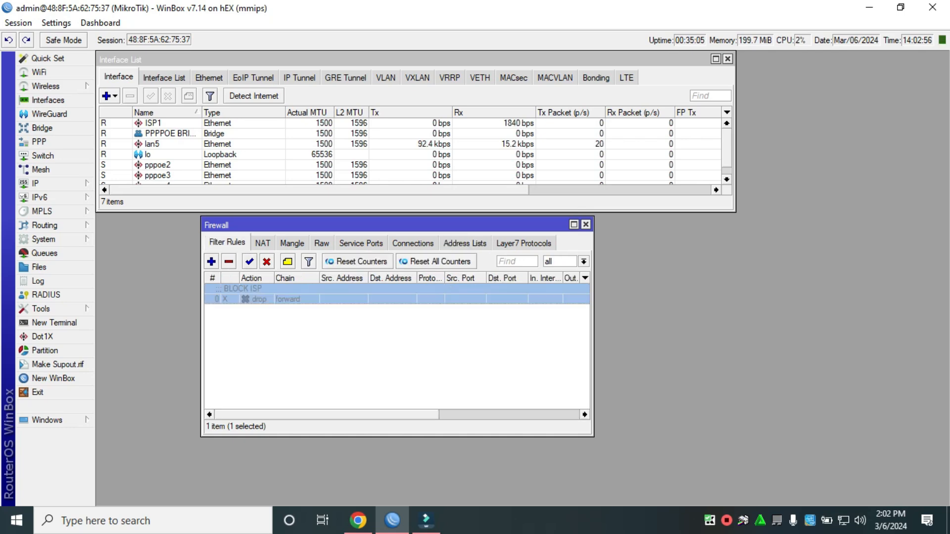
left_click(250, 261)
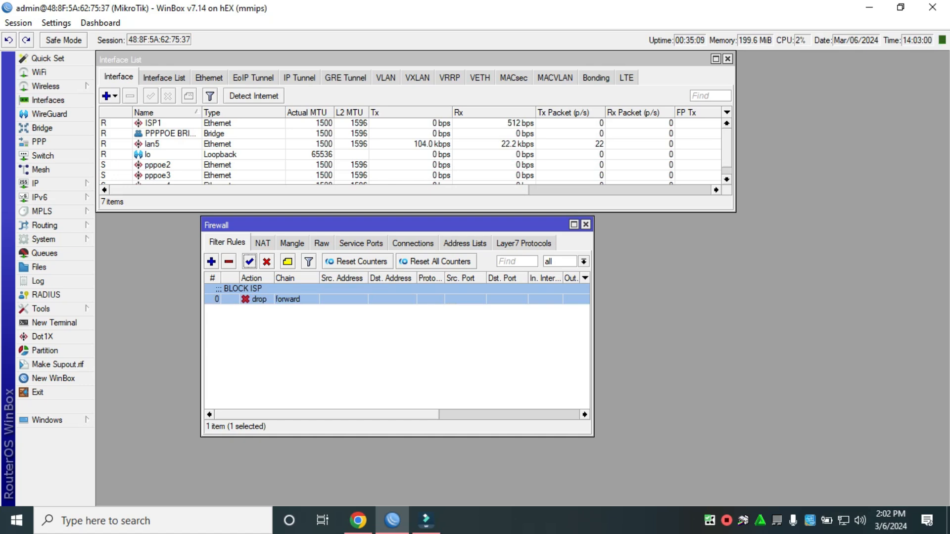
Switch to Chrome, reload the modem login page, and retest 192.168.1.1 in a fresh tab, reloading it once more.
key("alt+Tab")
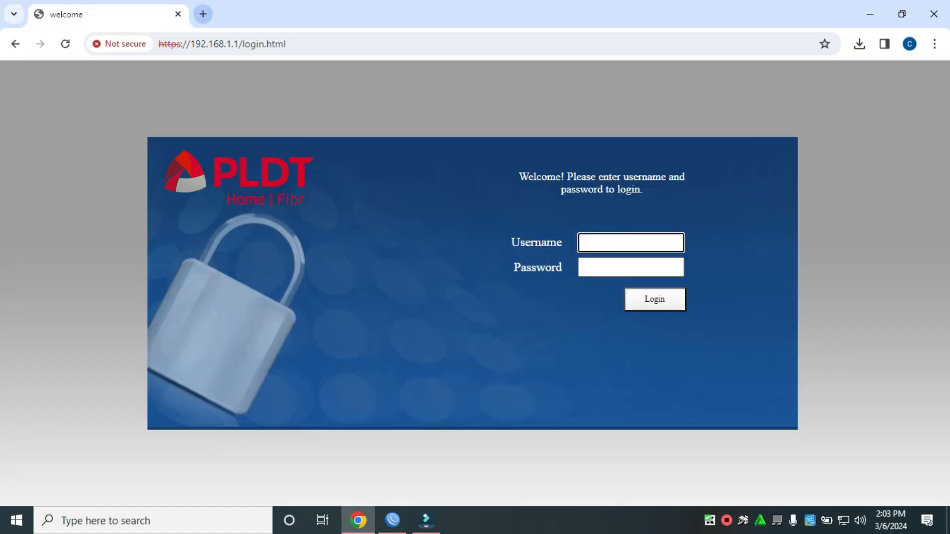
left_click(65, 44)
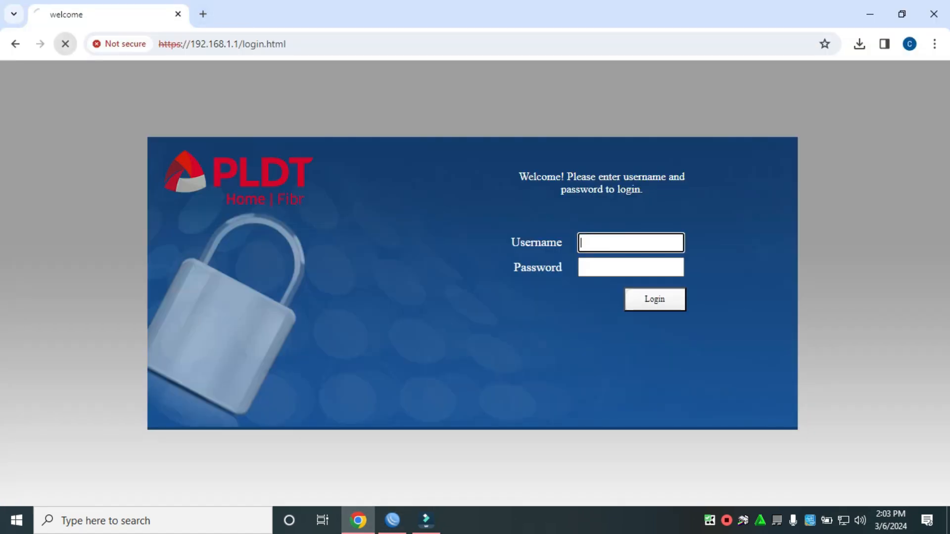
left_click(203, 14)
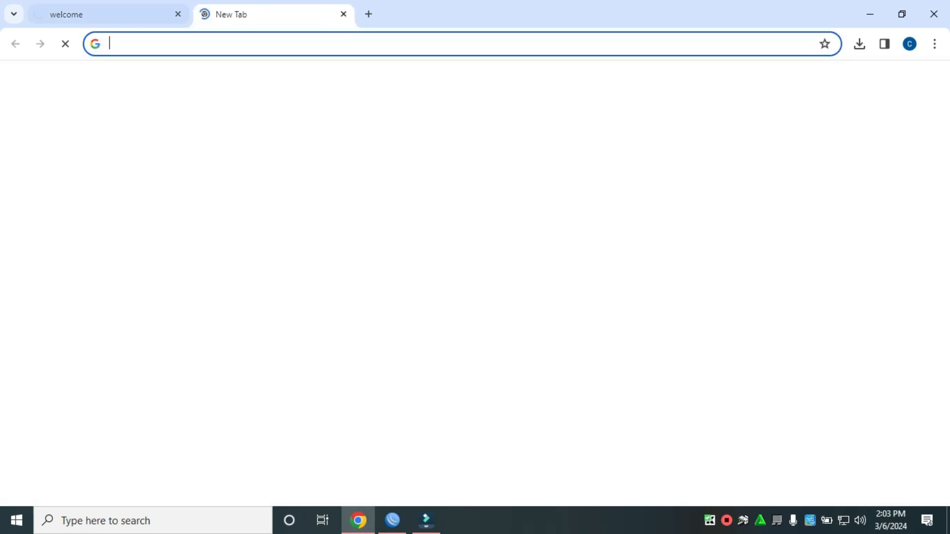
type("19")
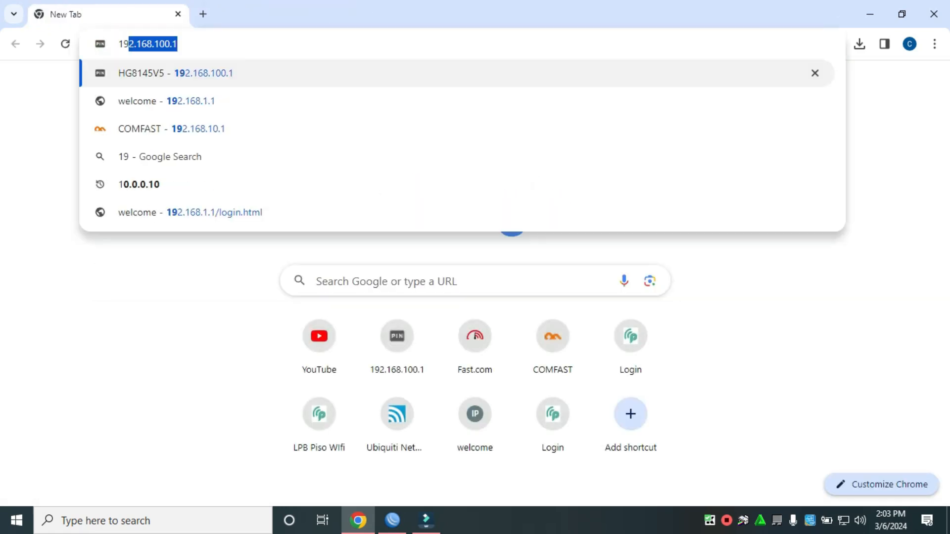
type("2.16")
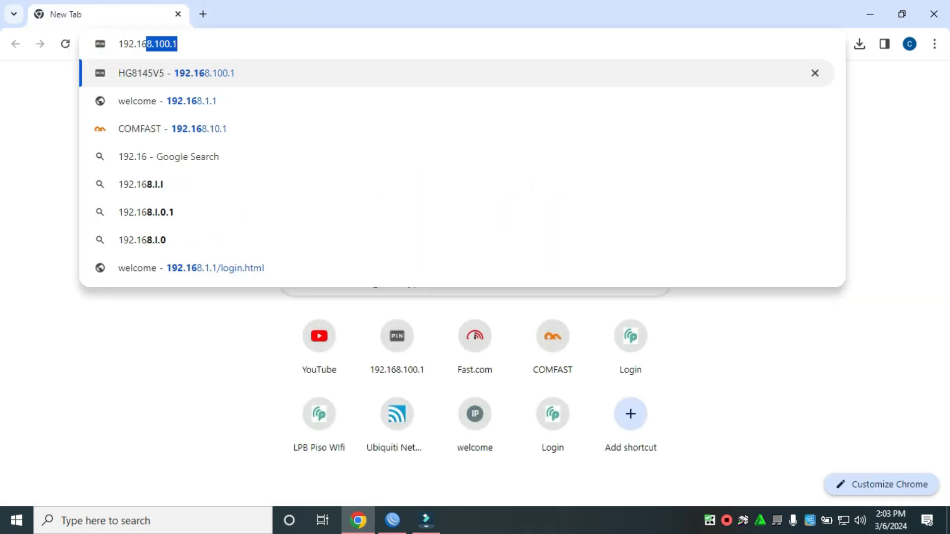
type("8.1.1")
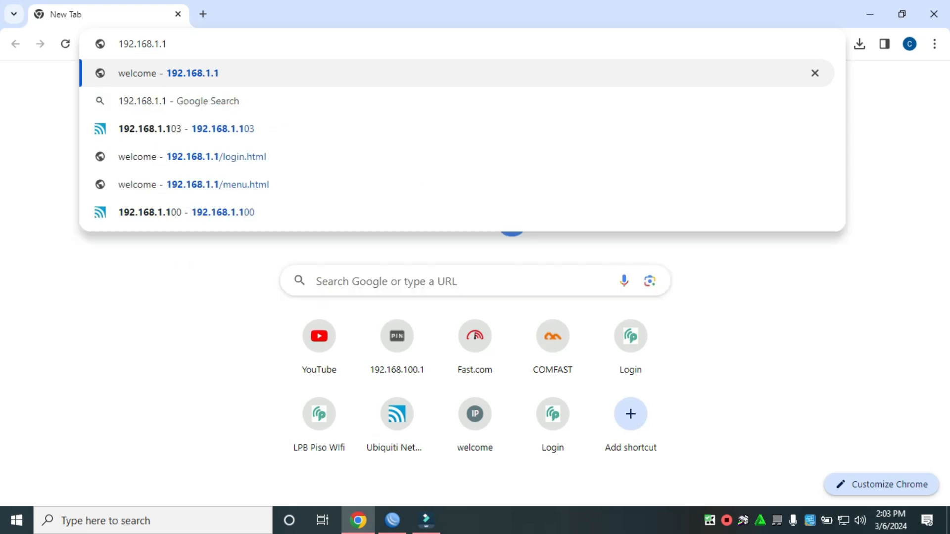
key("Return")
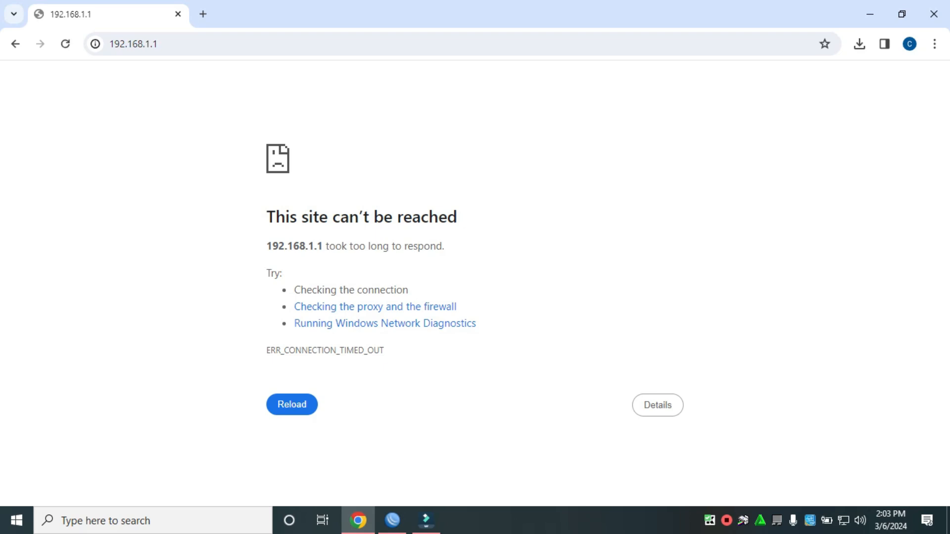
key("F5")
Switch to WinBox, restore its window to a smaller size, and place it over the browser with Chrome's reload control uncovered.
left_click(393, 520)
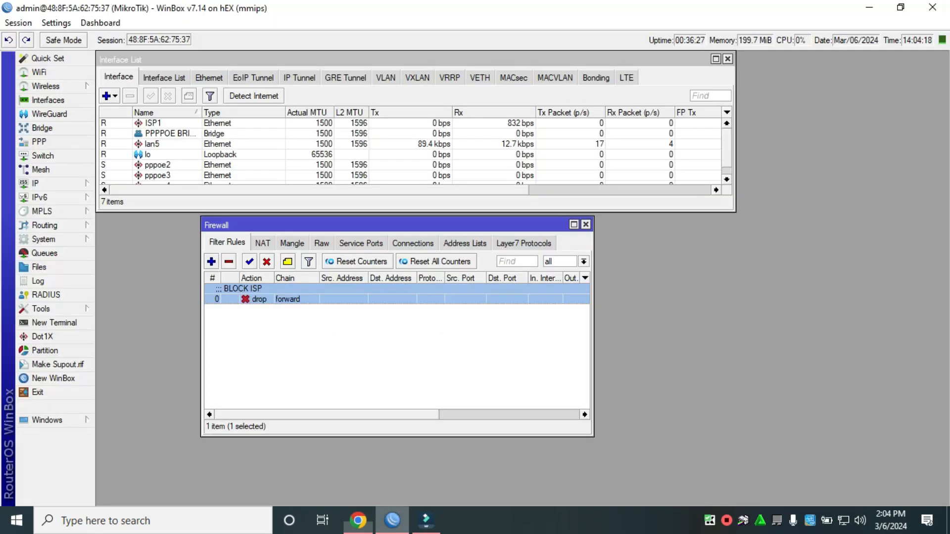
left_click(902, 8)
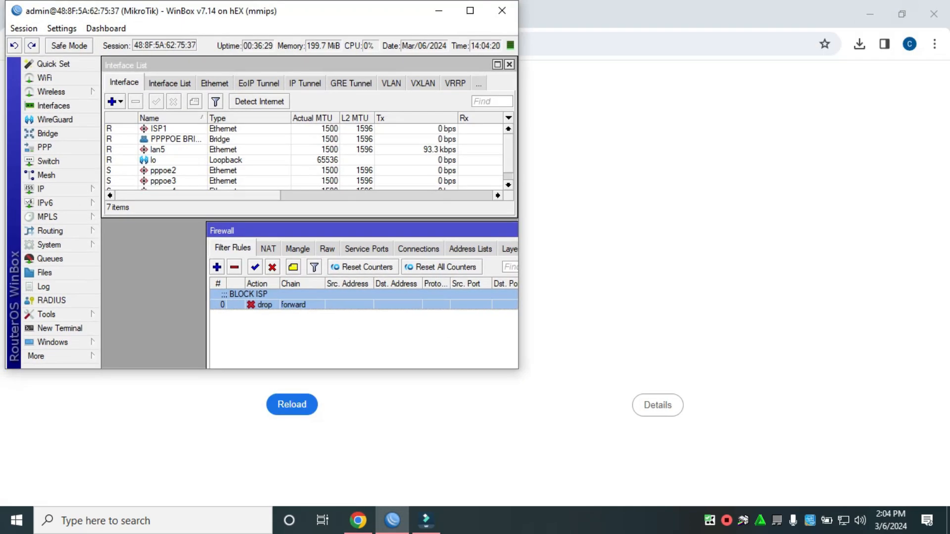
left_click_drag(351, 12, 712, 97)
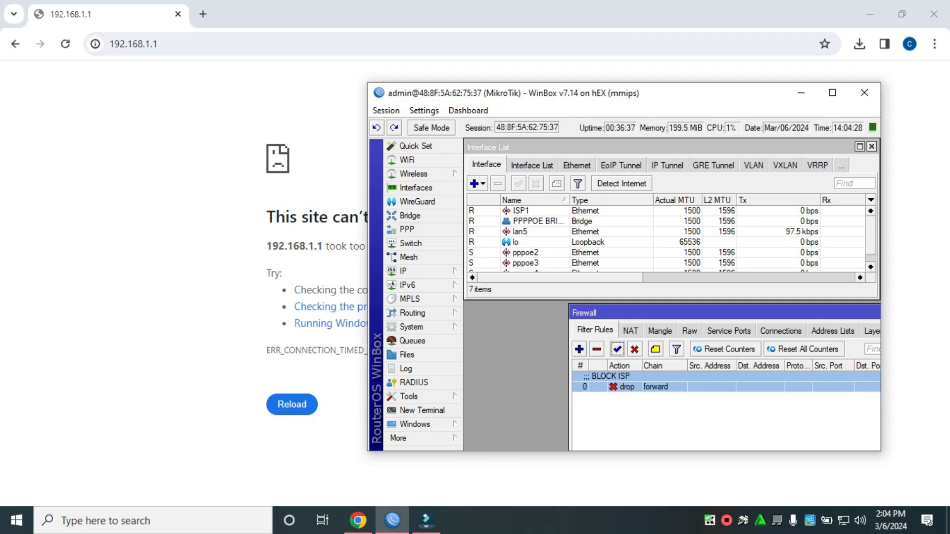
Disable the BLOCK ISP filter rule and the PLDT address list entry, and reload the 192.168.1.1 page in Chrome.
left_click(634, 350)
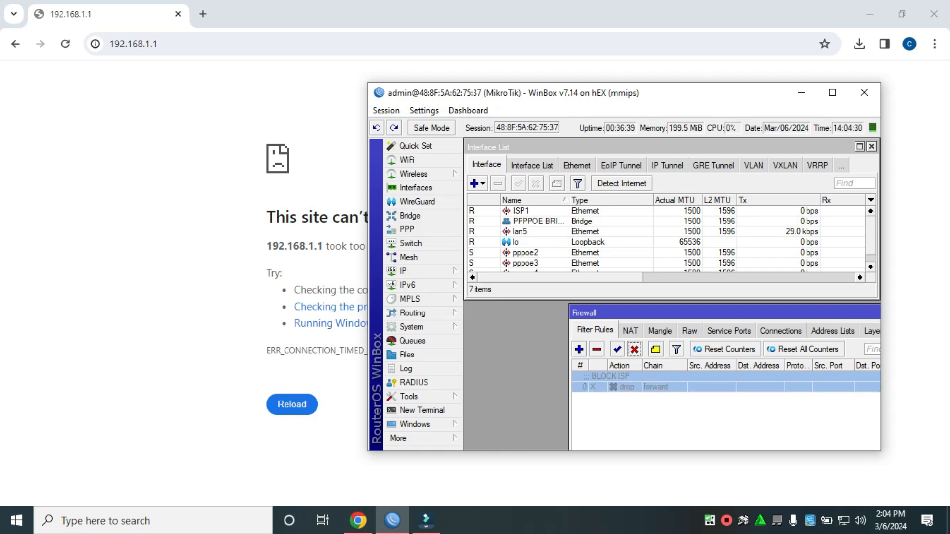
left_click(832, 330)
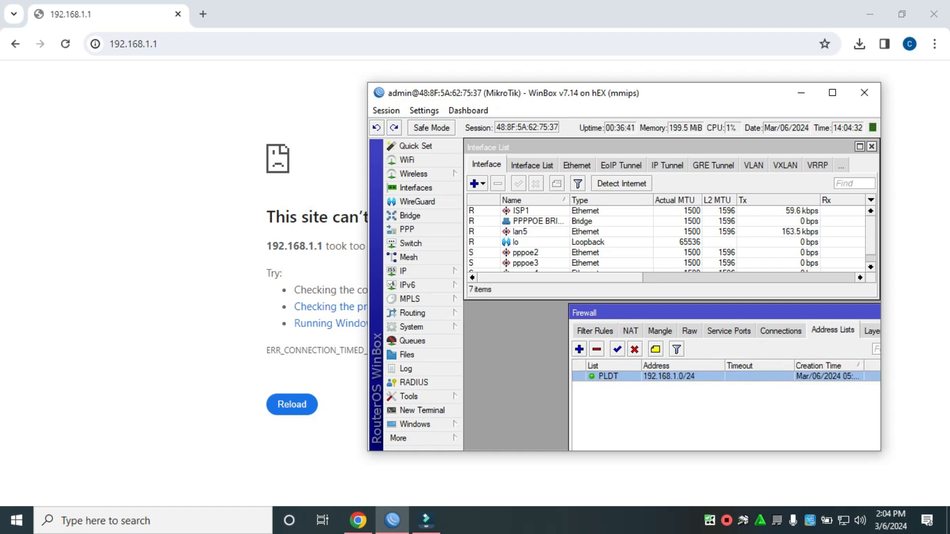
left_click(635, 349)
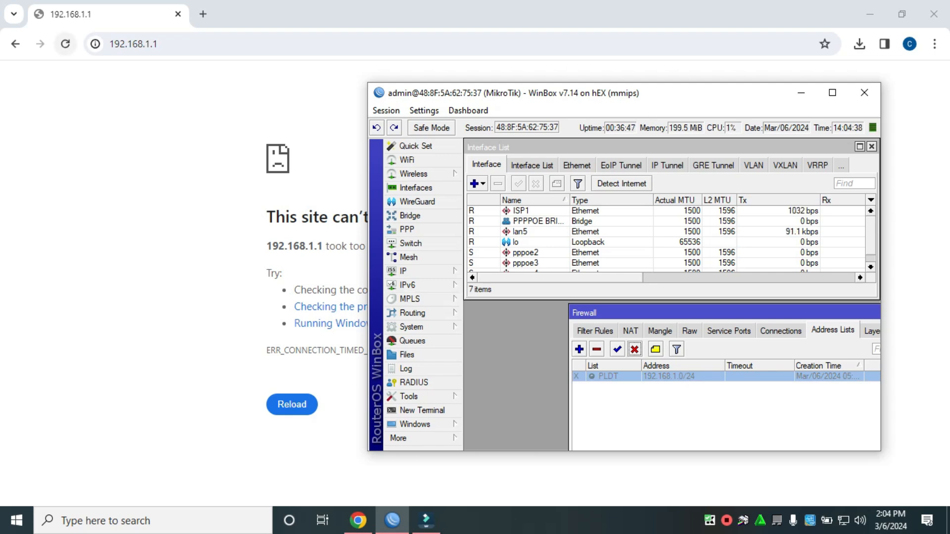
left_click(65, 44)
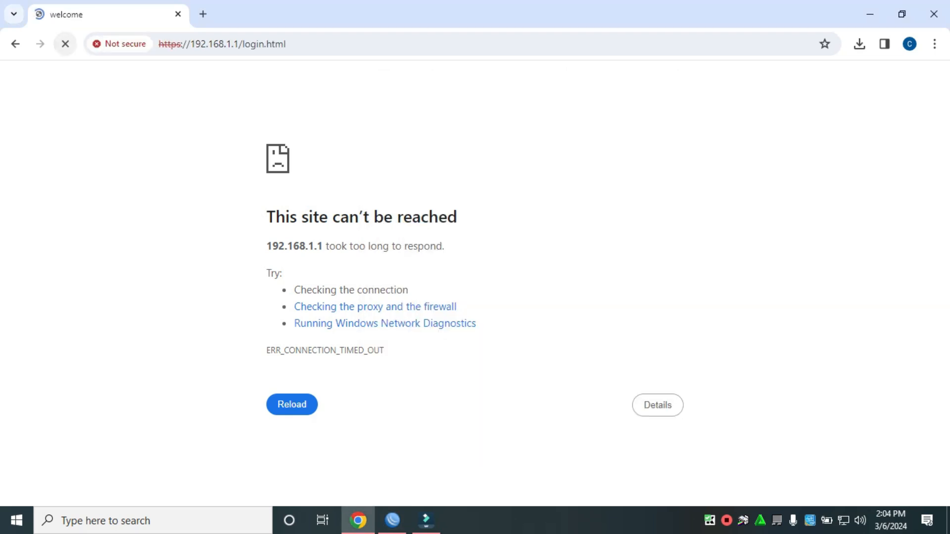